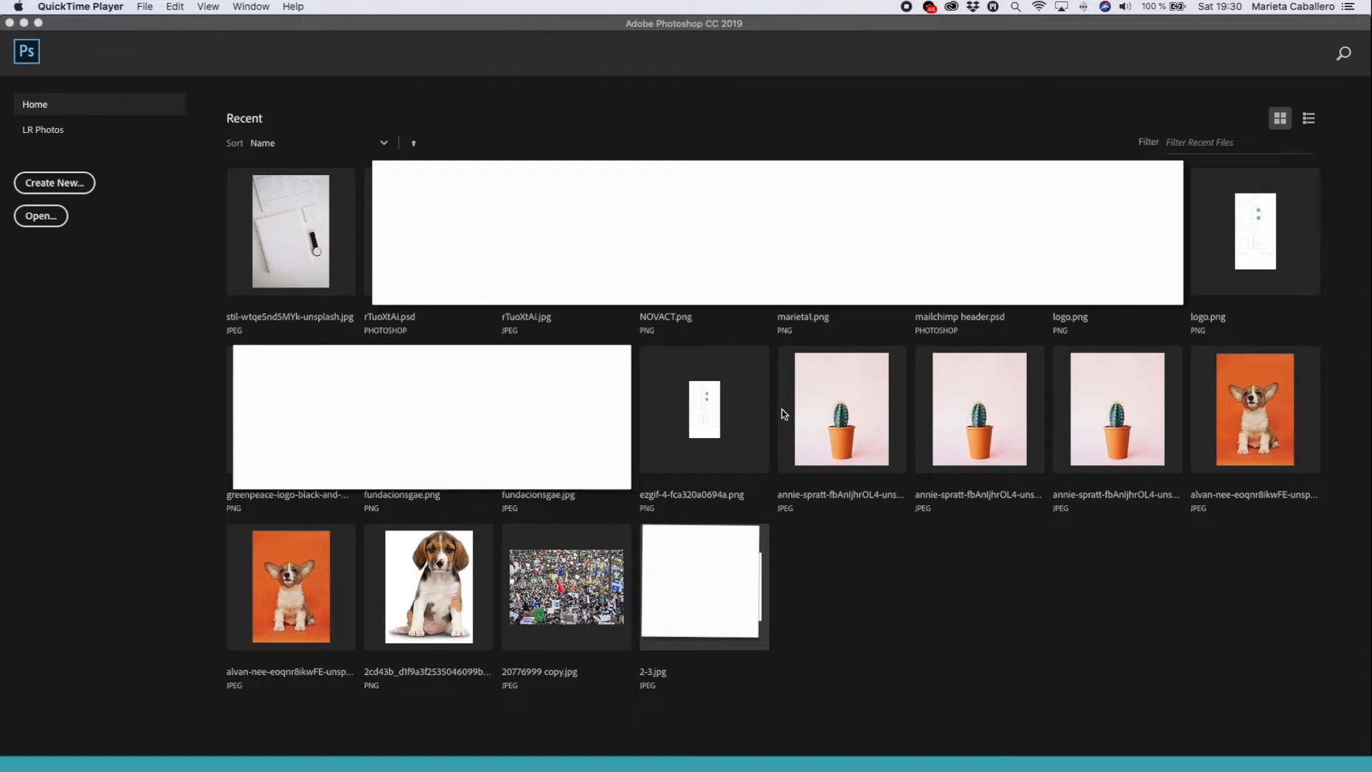
- Check the settings offered for a new document and close them without creating one
click(56, 184)
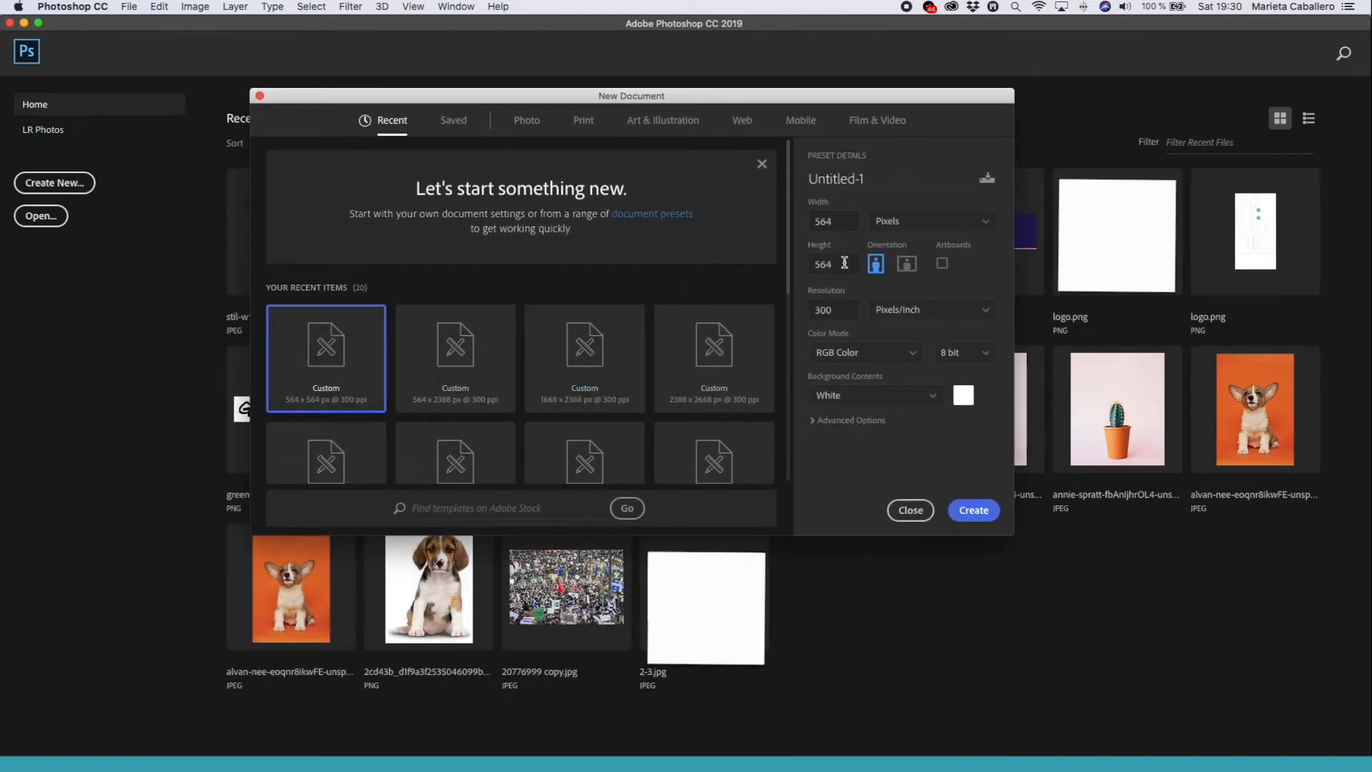
click(972, 510)
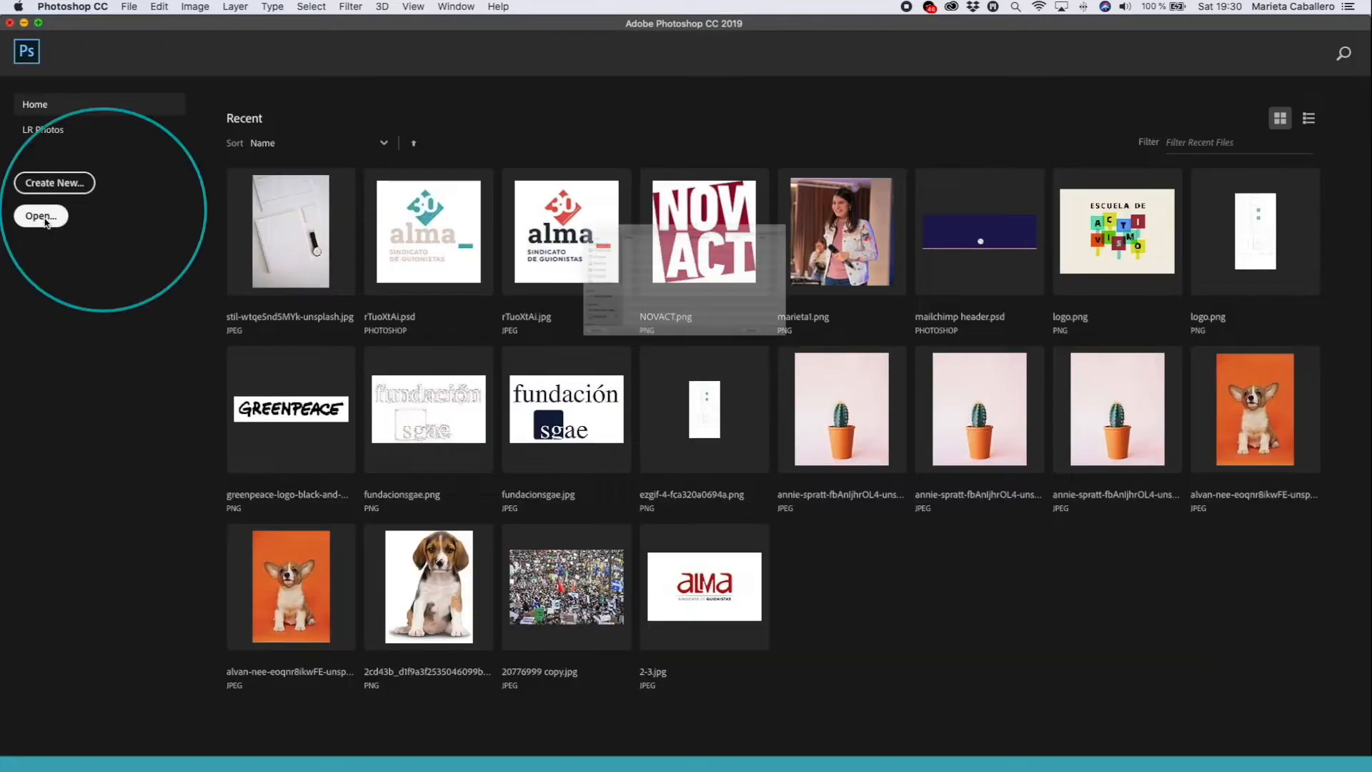
- Open the newest Unsplash JPEG from the Downloads folder
click(40, 215)
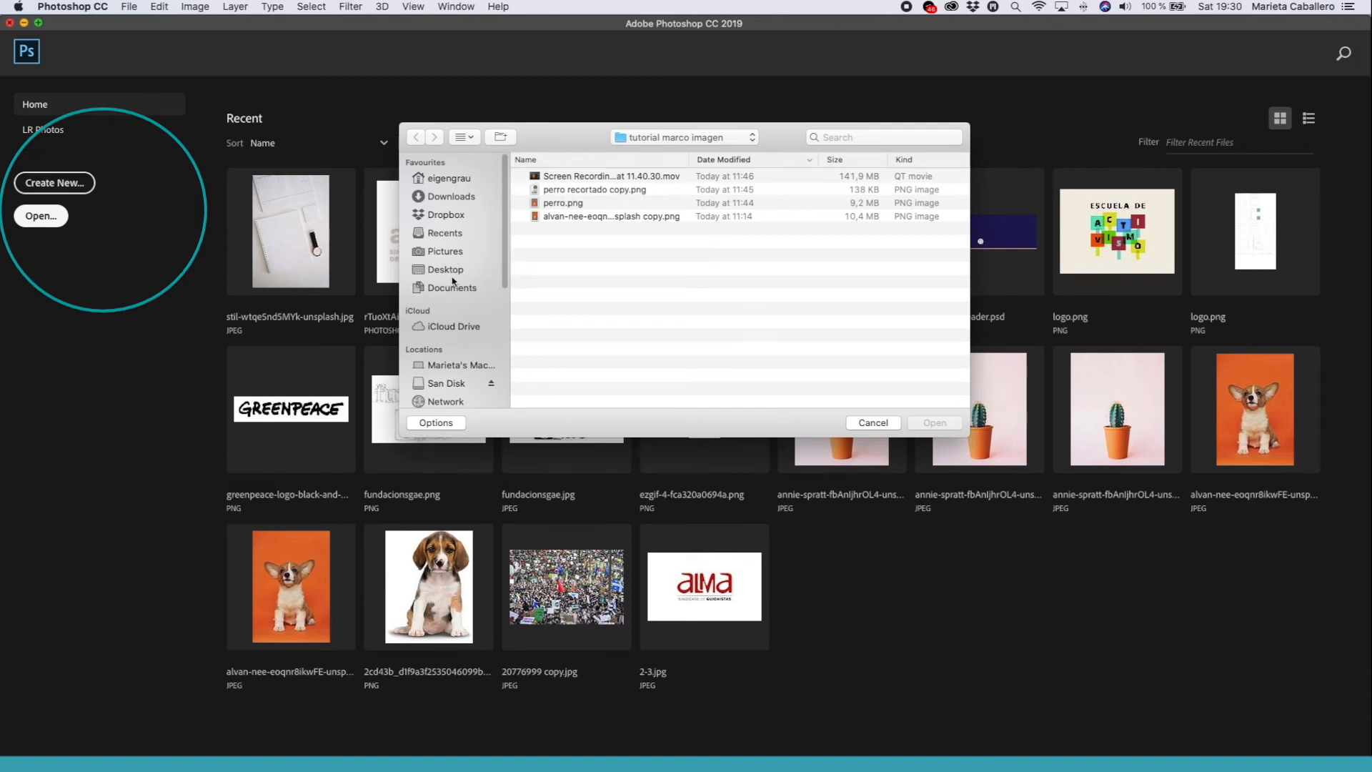
click(450, 215)
click(451, 197)
click(569, 176)
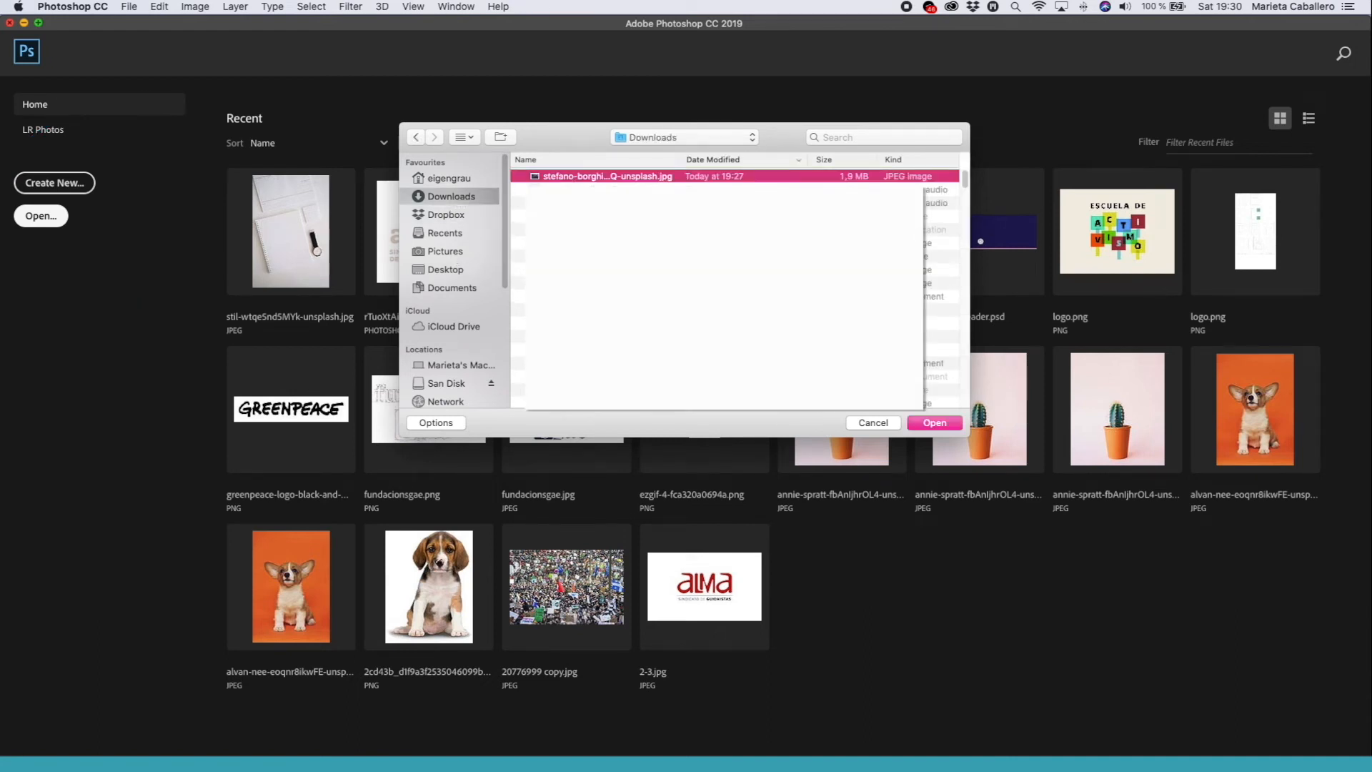
click(932, 425)
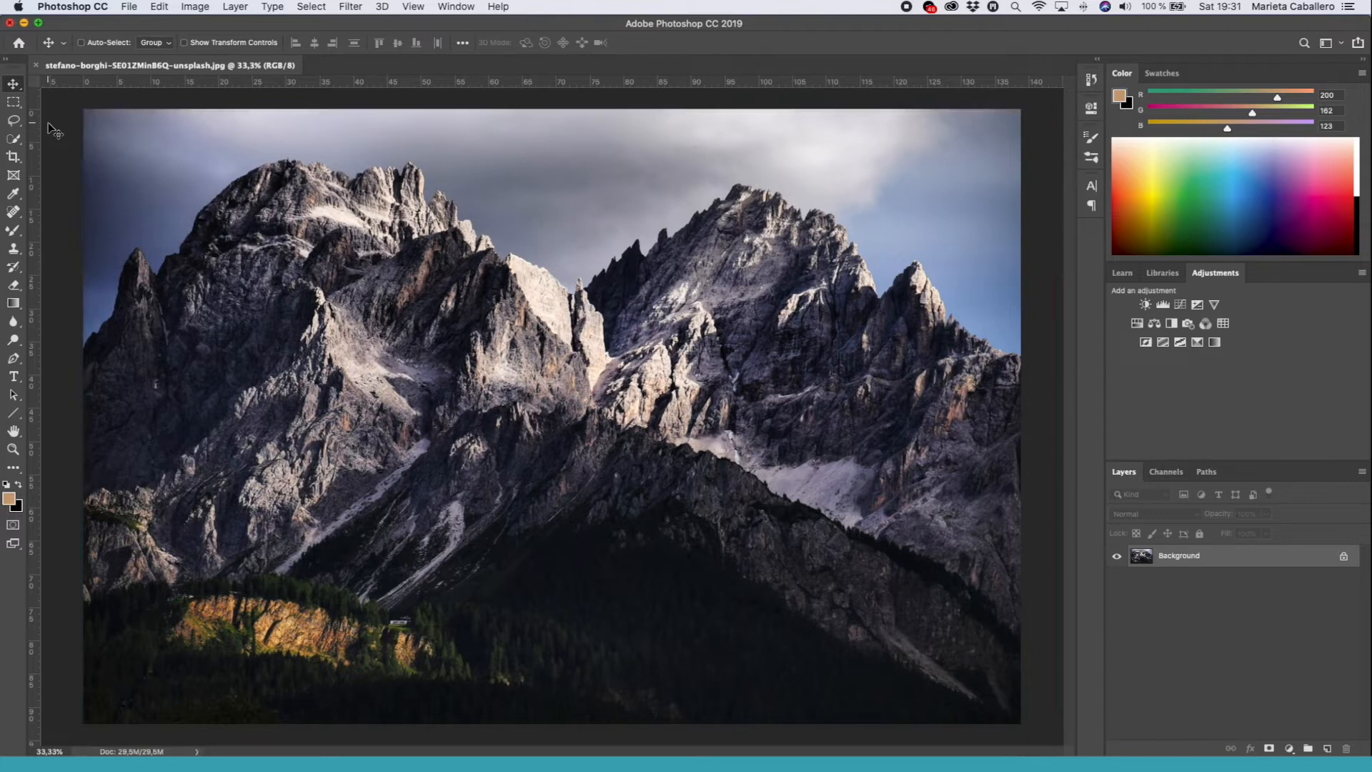
- Open the puppy photo as a second document and switch back to the mountain photo
click(130, 7)
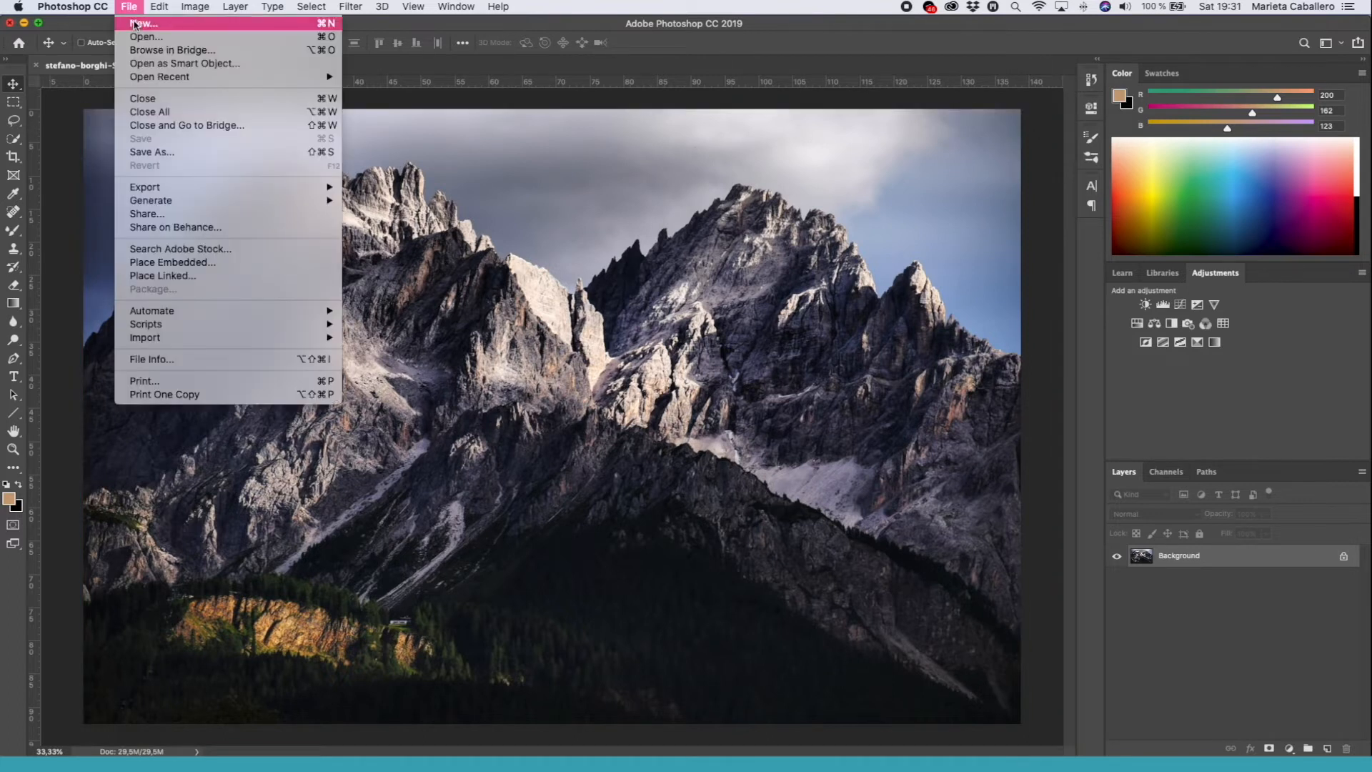
click(139, 43)
double_click(664, 244)
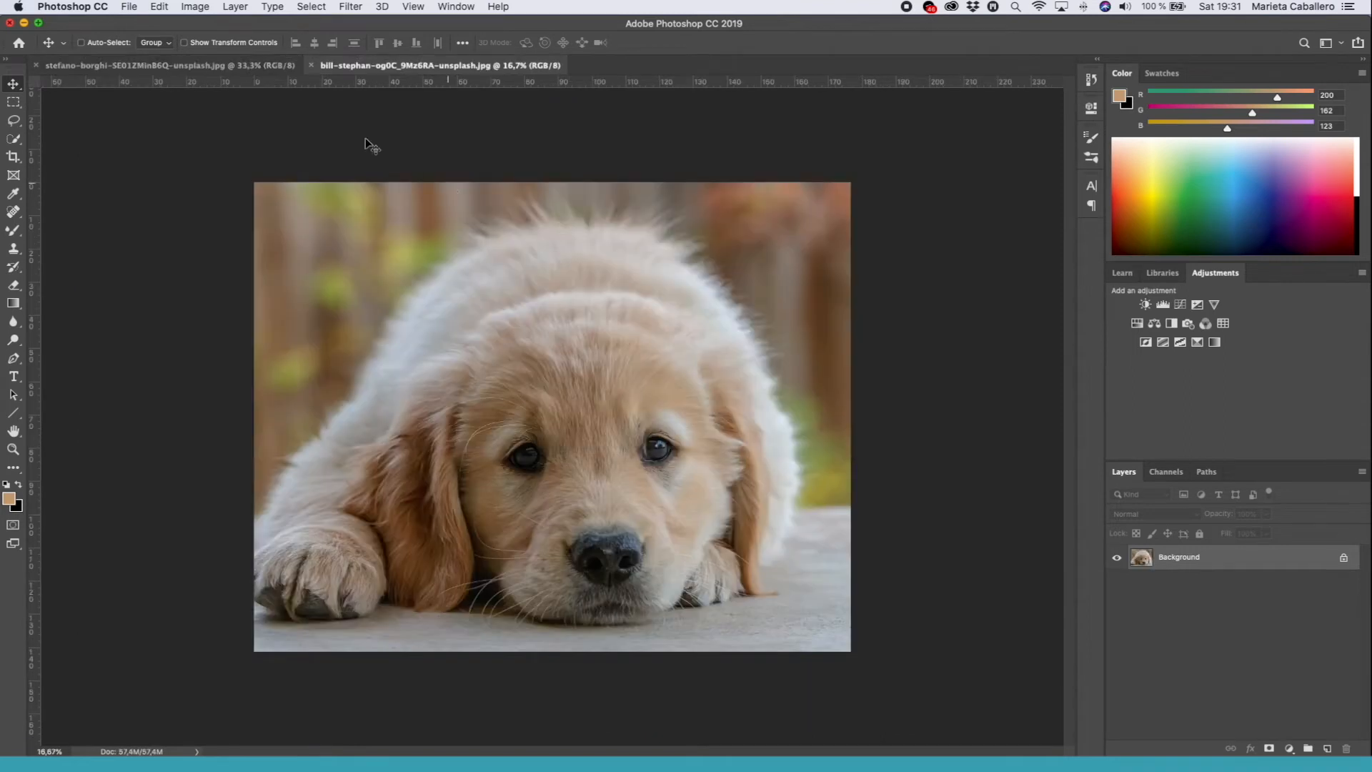
click(271, 65)
click(339, 66)
click(239, 66)
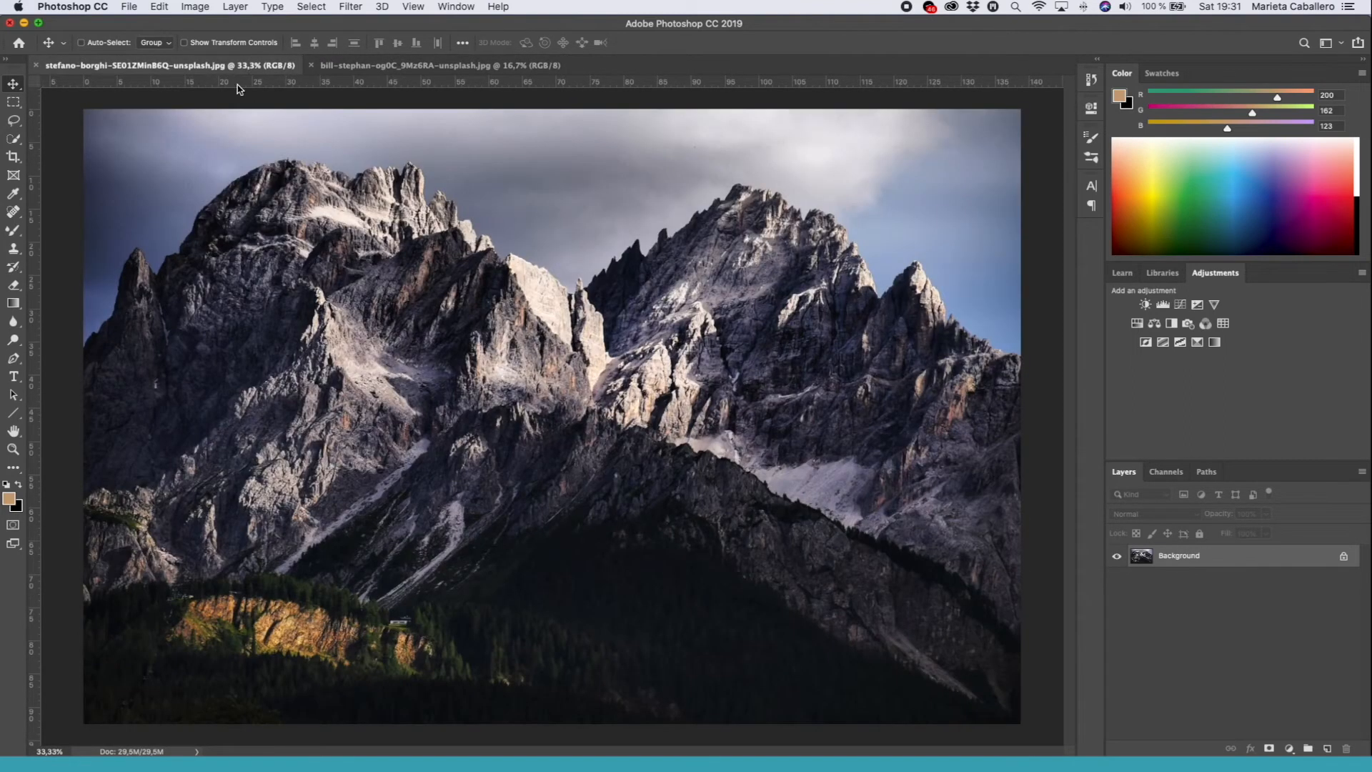
- Inspect the mountain photo at different magnifications, zooming in to 200% and back out to 25%
key(super+plus)
key(super+plus)
key(super+plus)
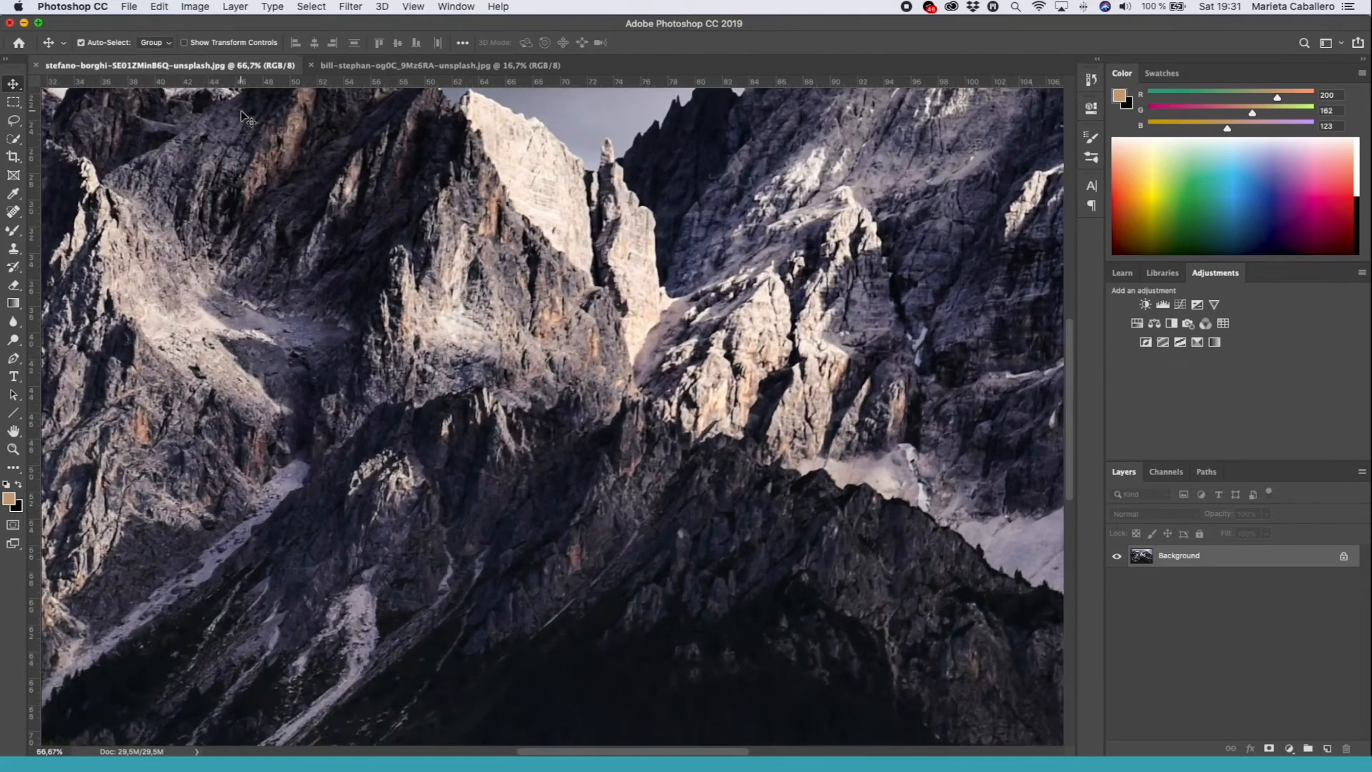
key(super+plus)
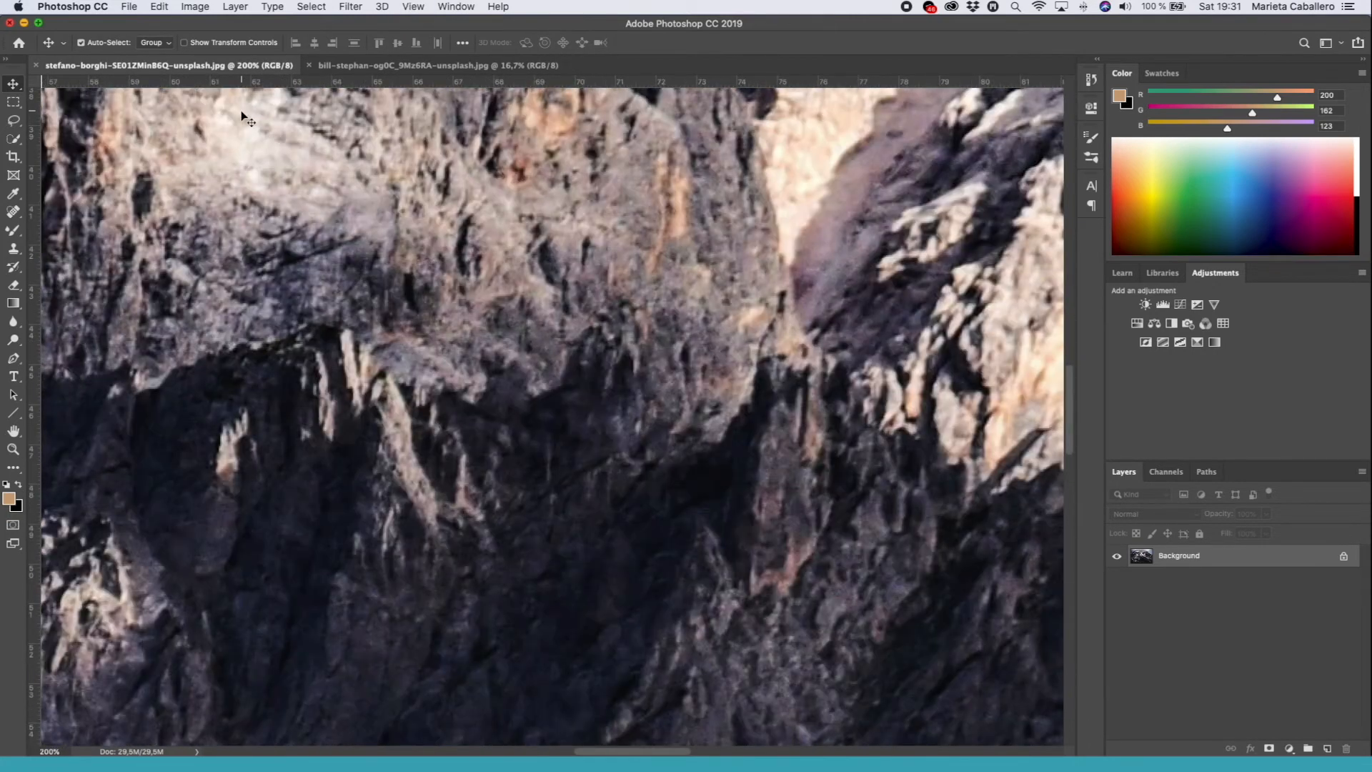
key(super+minus)
key(super+minus)
key(super+minus)
key(super+minus)
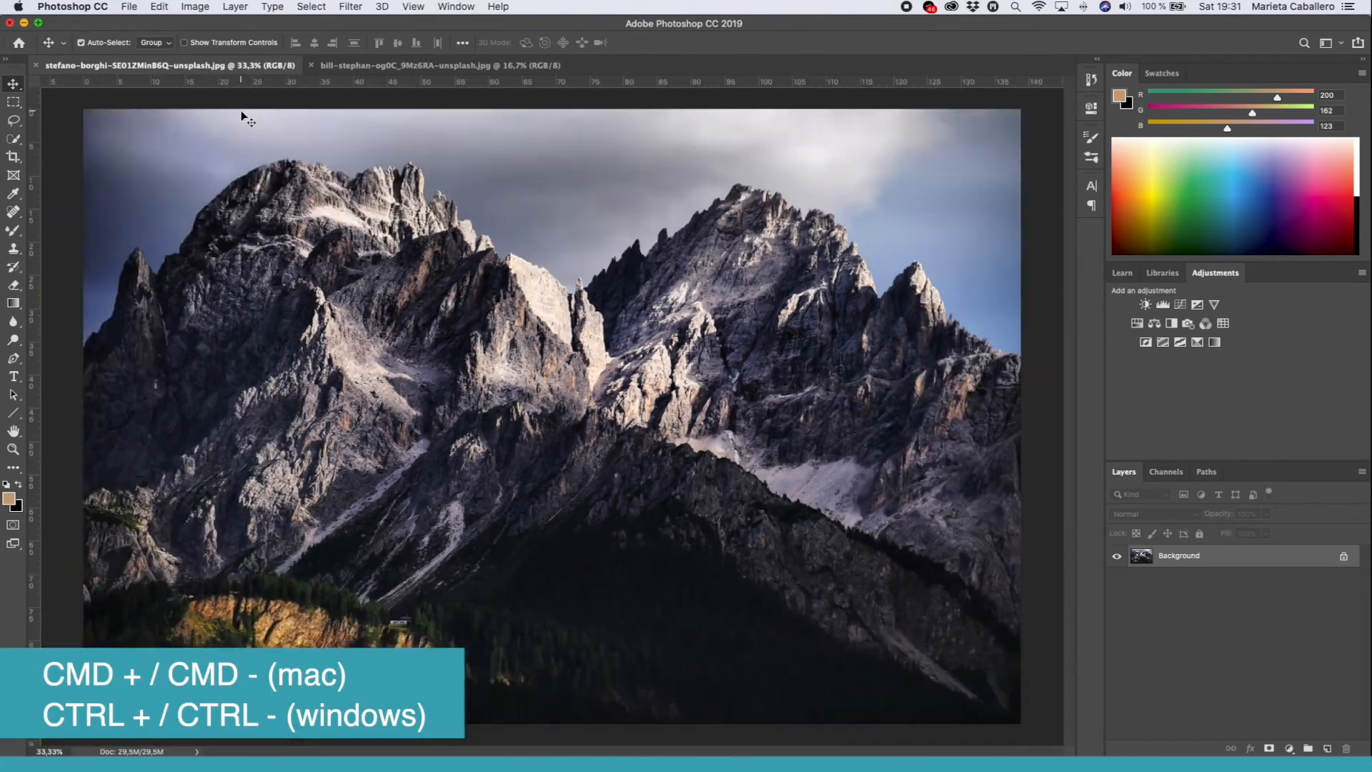
key(super+minus)
key(super)
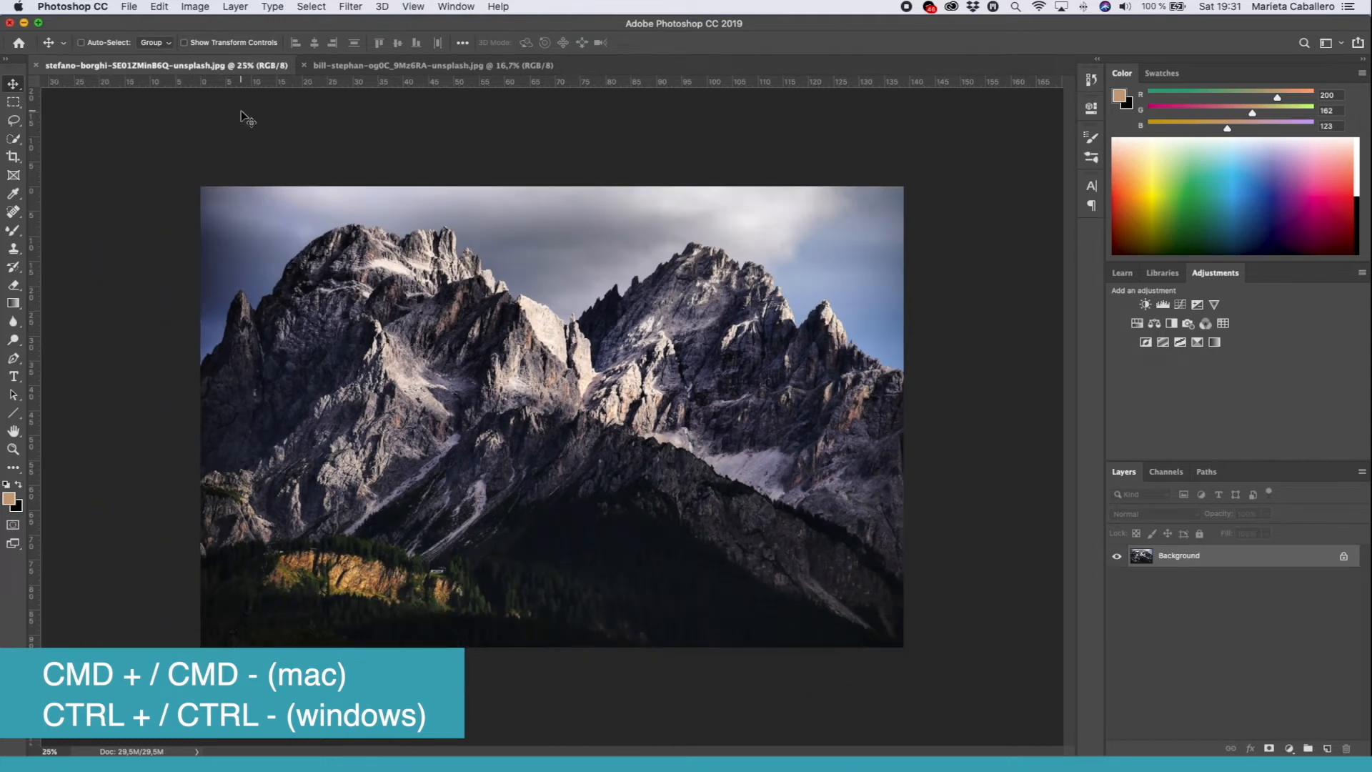
key(super+plus)
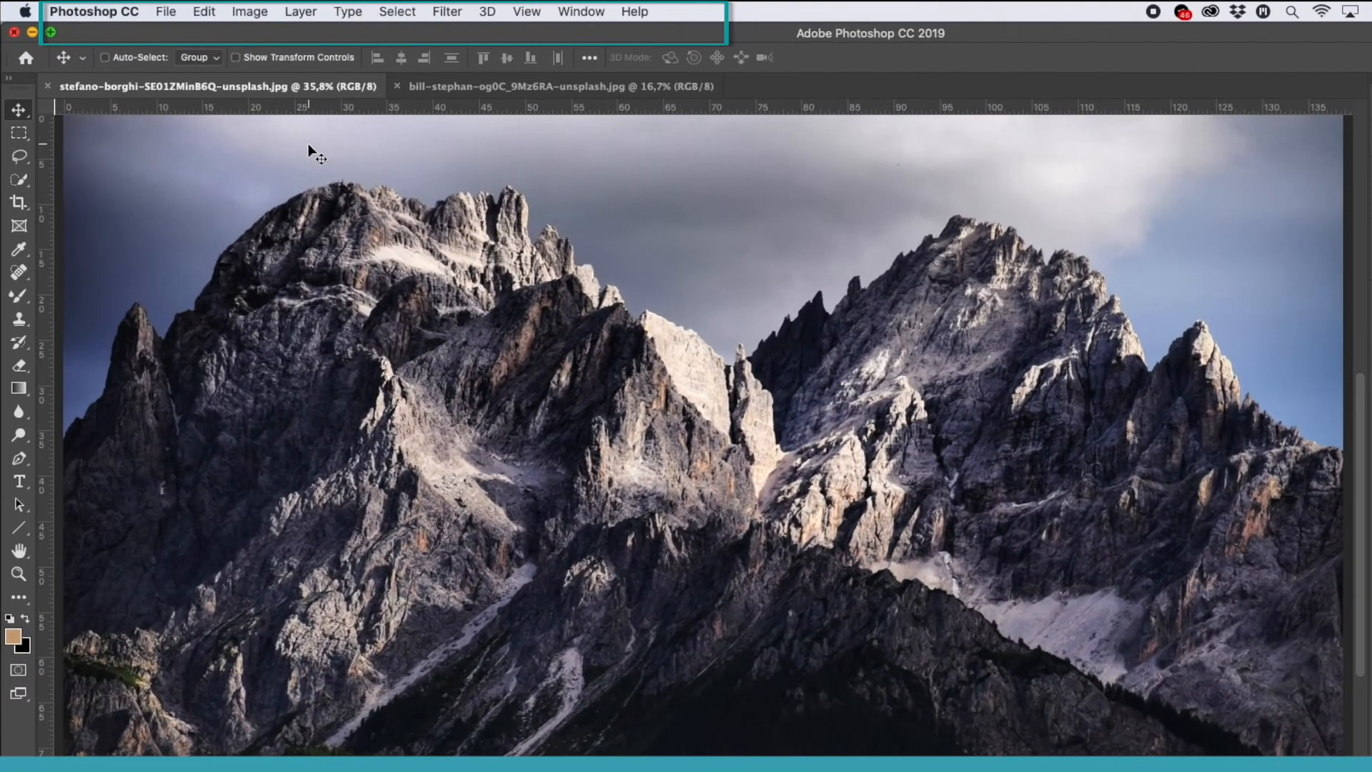
click(181, 10)
mouse_move(207, 8)
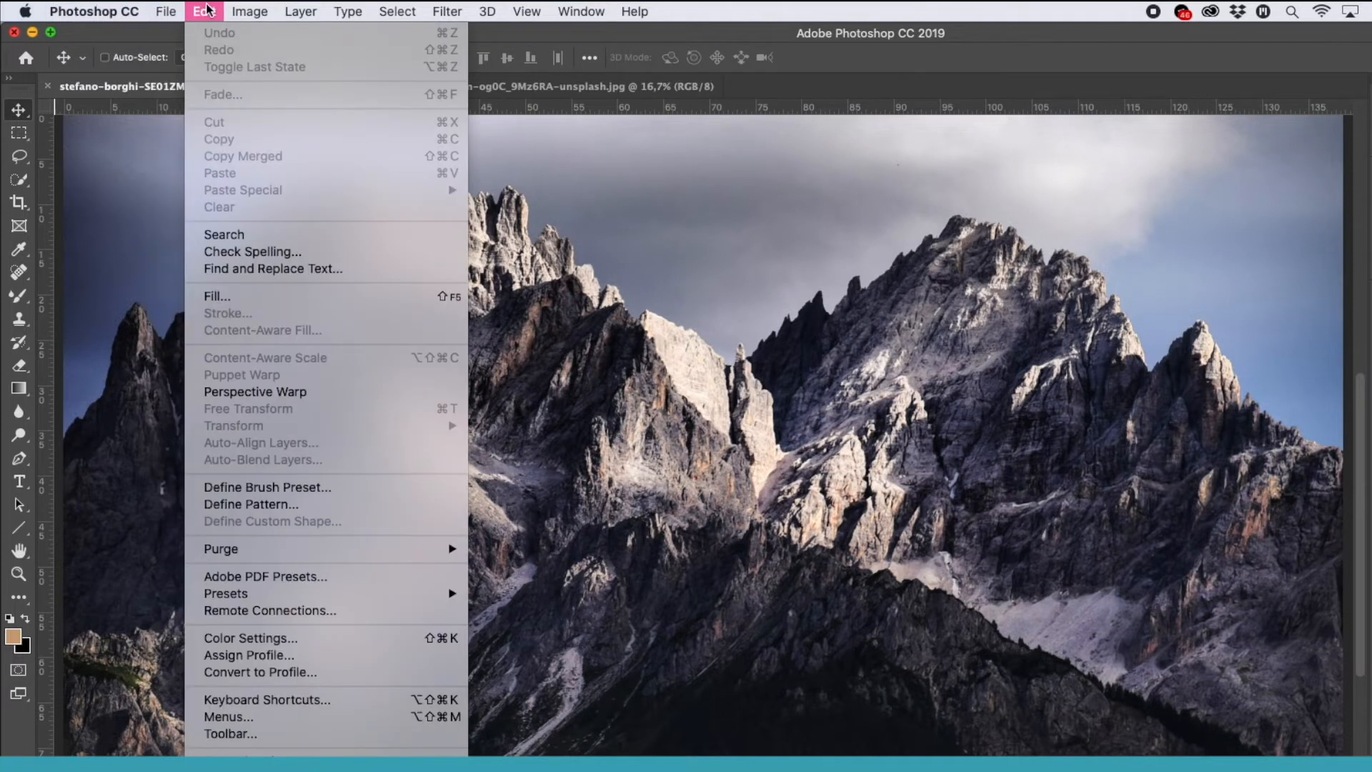
mouse_move(283, 10)
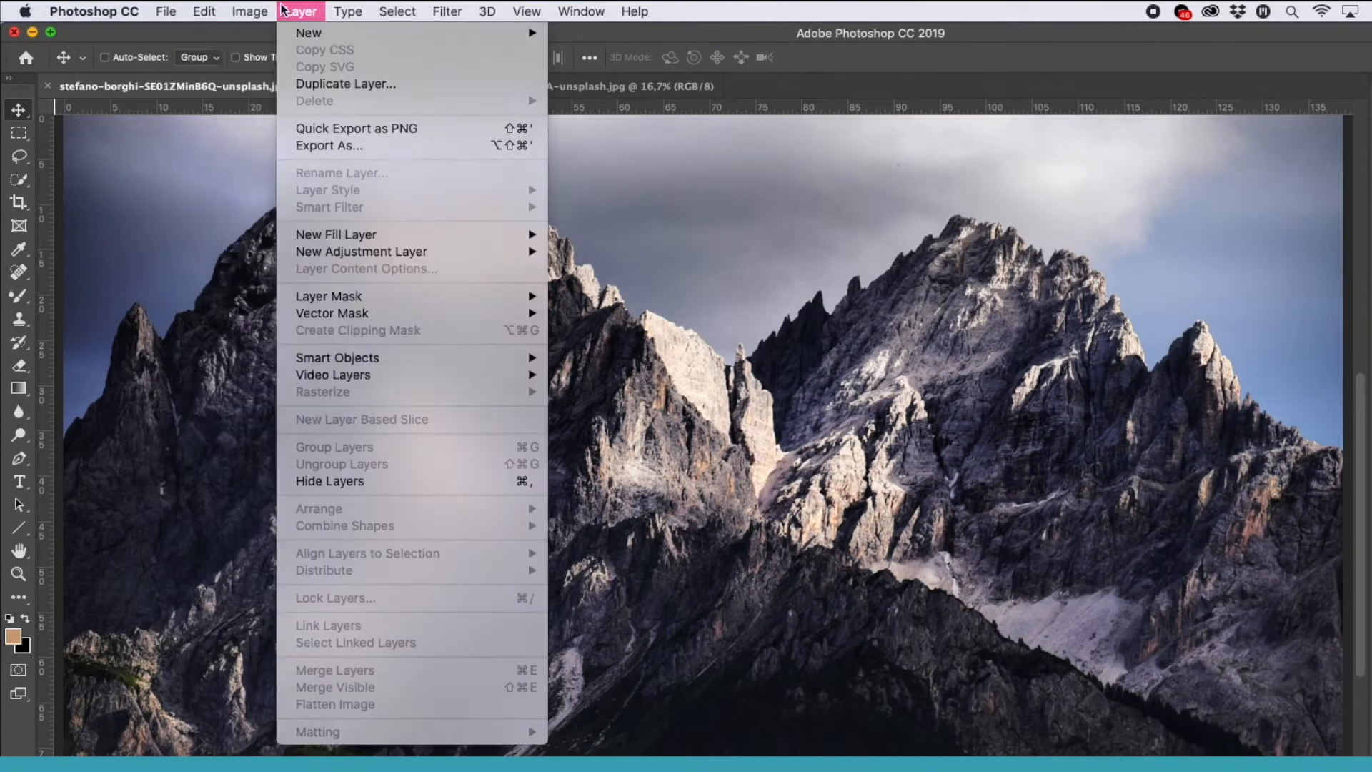
mouse_move(340, 14)
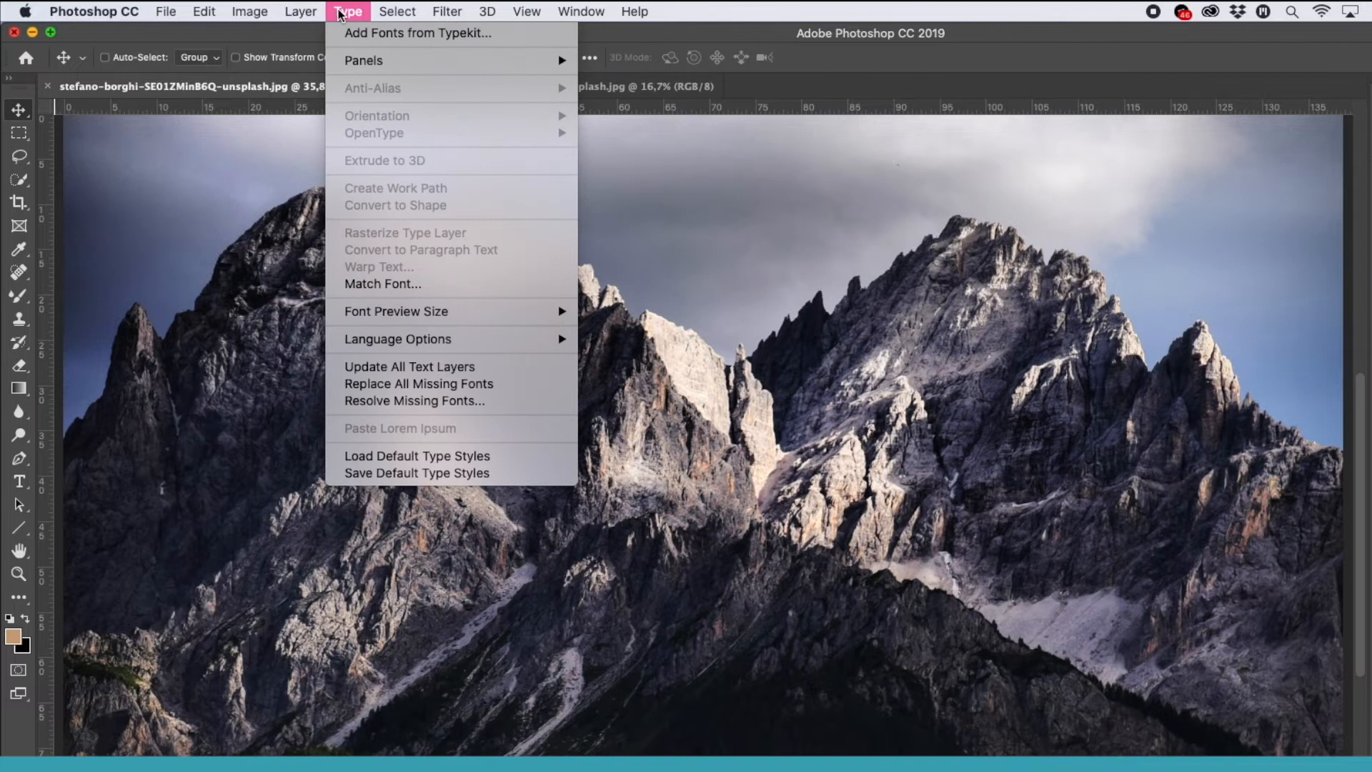
click(255, 145)
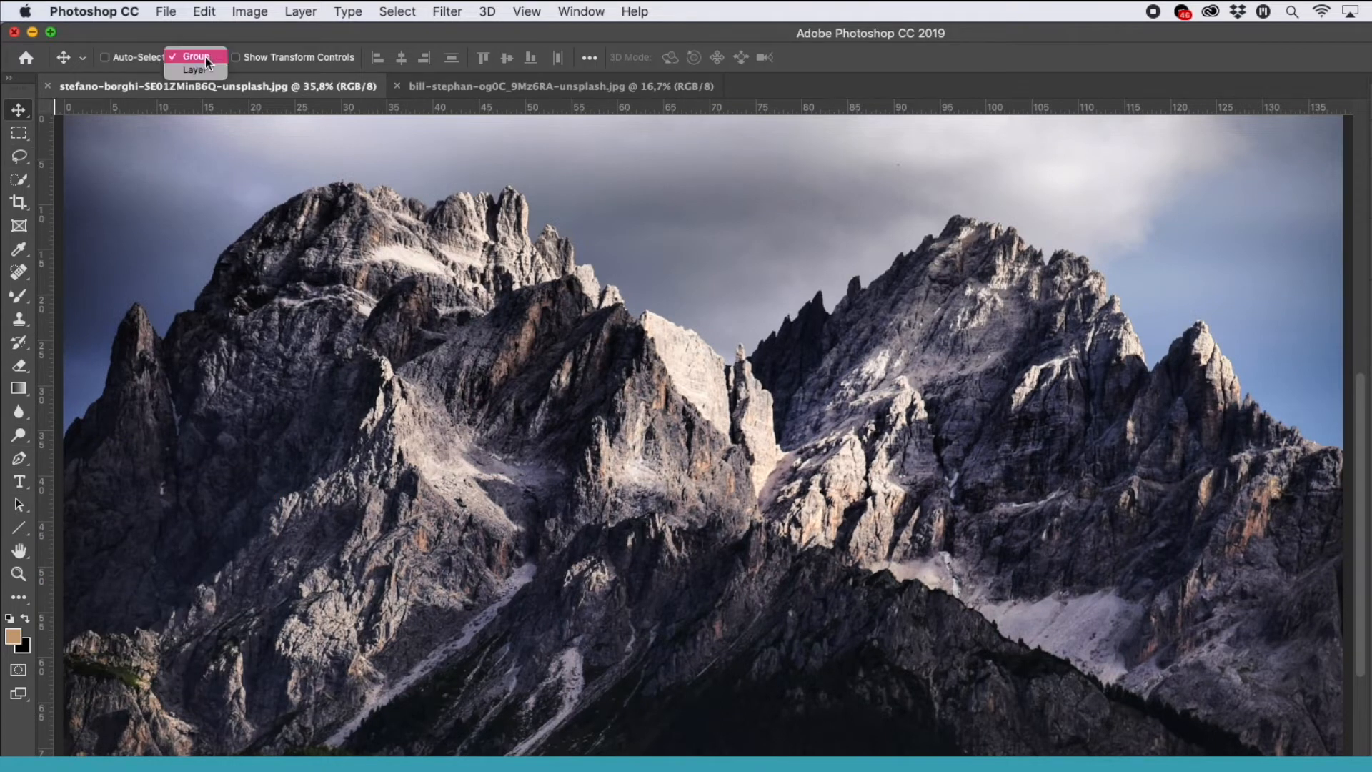
- Examine the Mixer Brush options, including its wetness, brush size and hardness settings
click(346, 63)
click(19, 295)
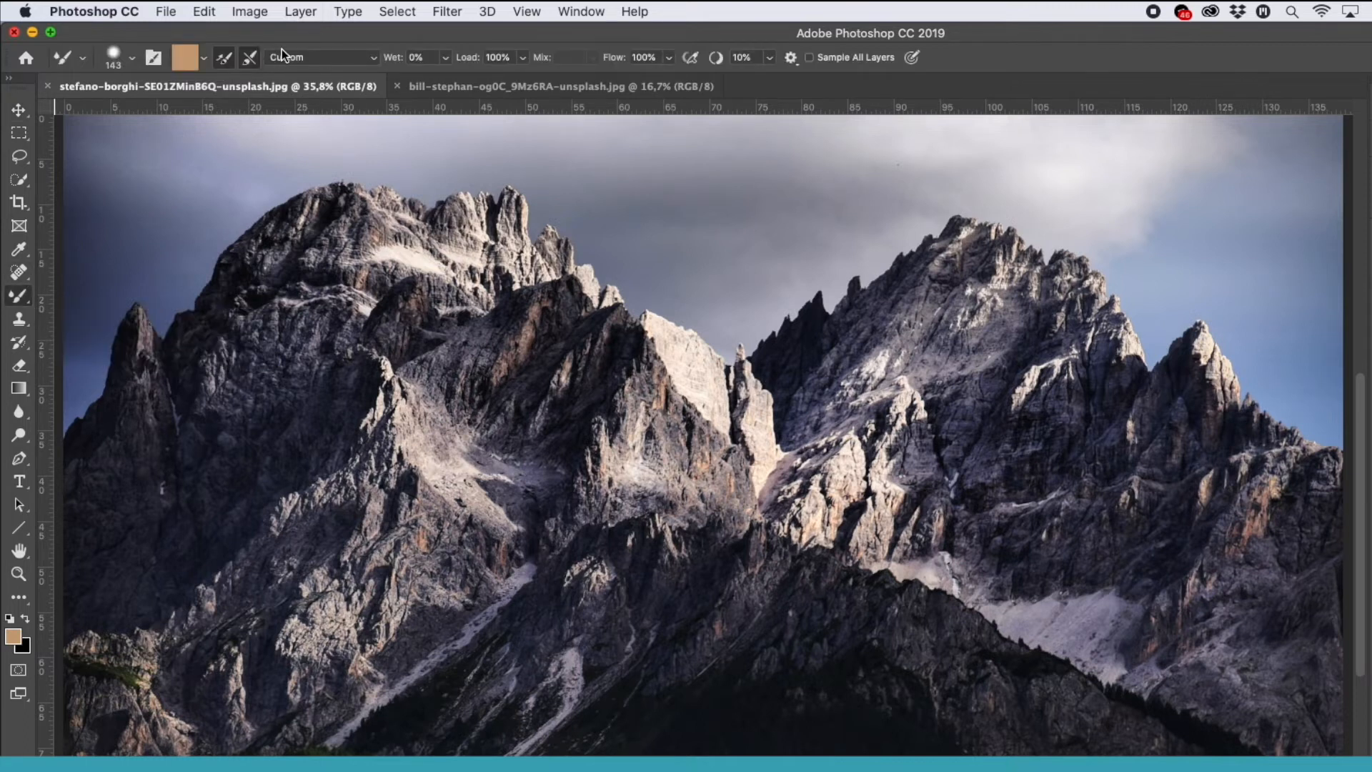
click(446, 59)
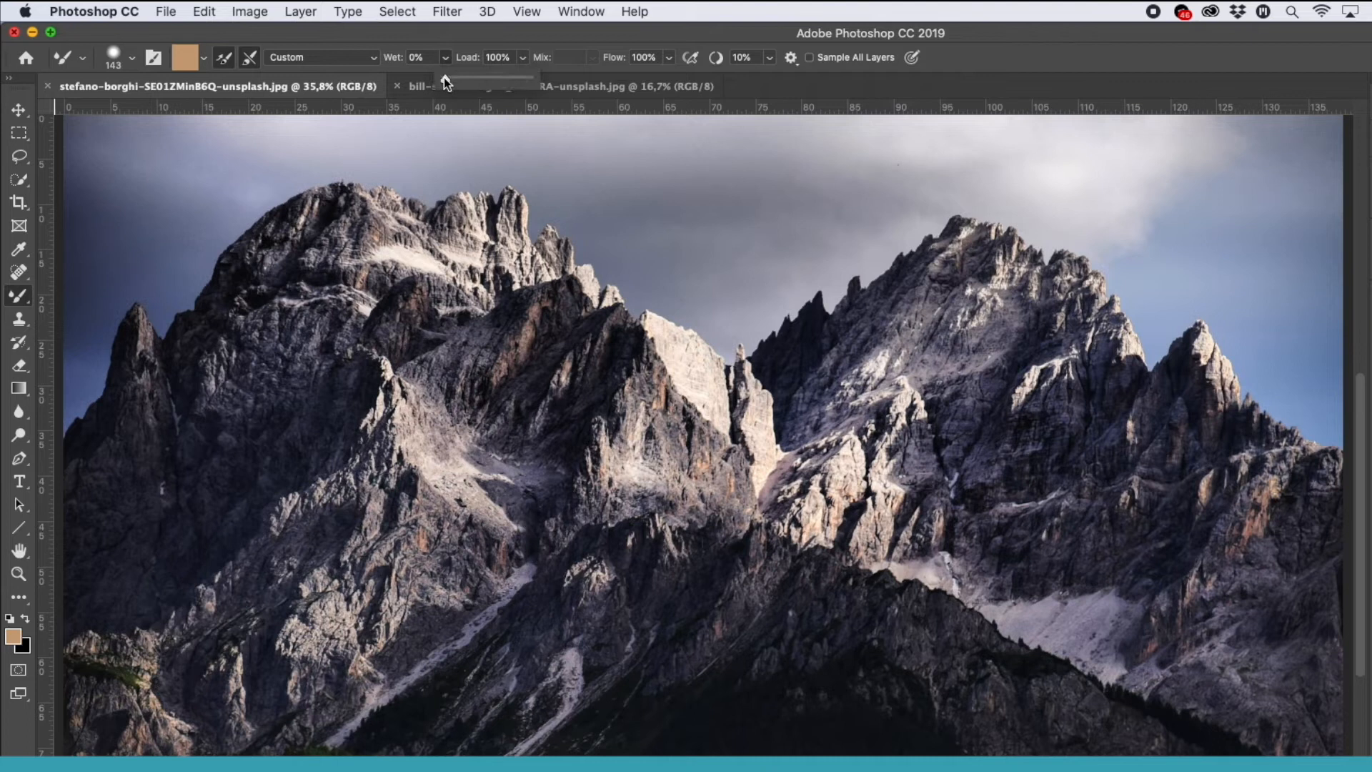
click(114, 54)
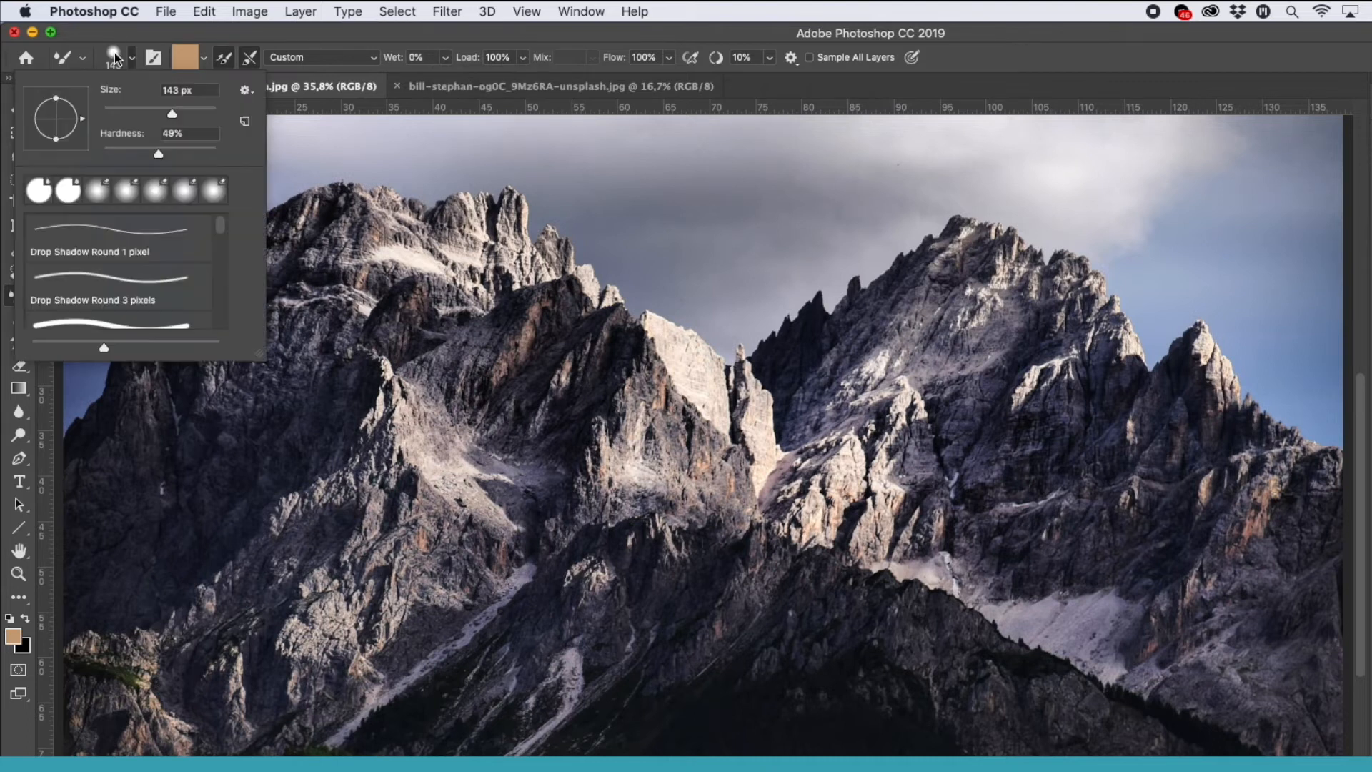
click(132, 59)
- Draw a rectangular marquee selection around the left mountain peak and deselect it
key(v)
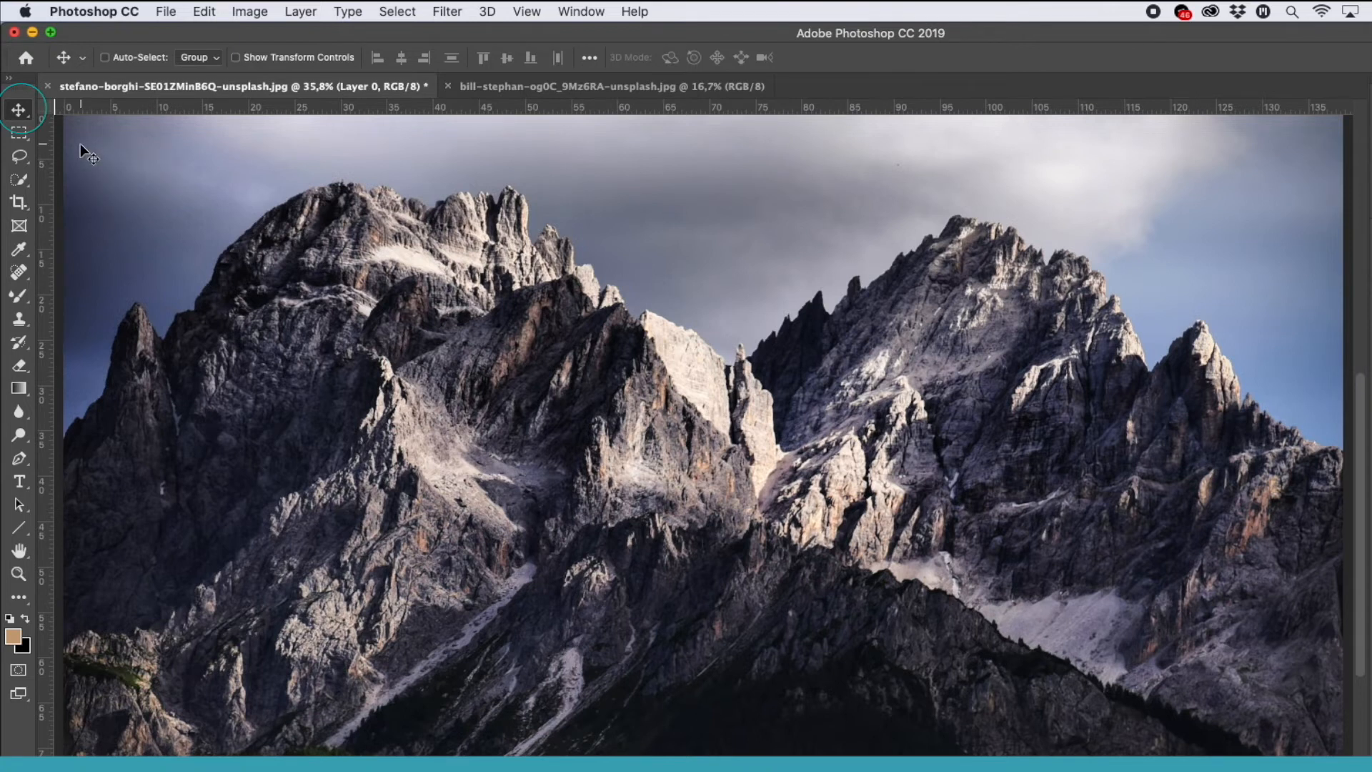
mouse_move(499, 233)
mouse_down()
mouse_move(391, 216)
mouse_move(460, 271)
mouse_move(536, 300)
mouse_move(545, 254)
mouse_move(495, 236)
mouse_up()
key(m)
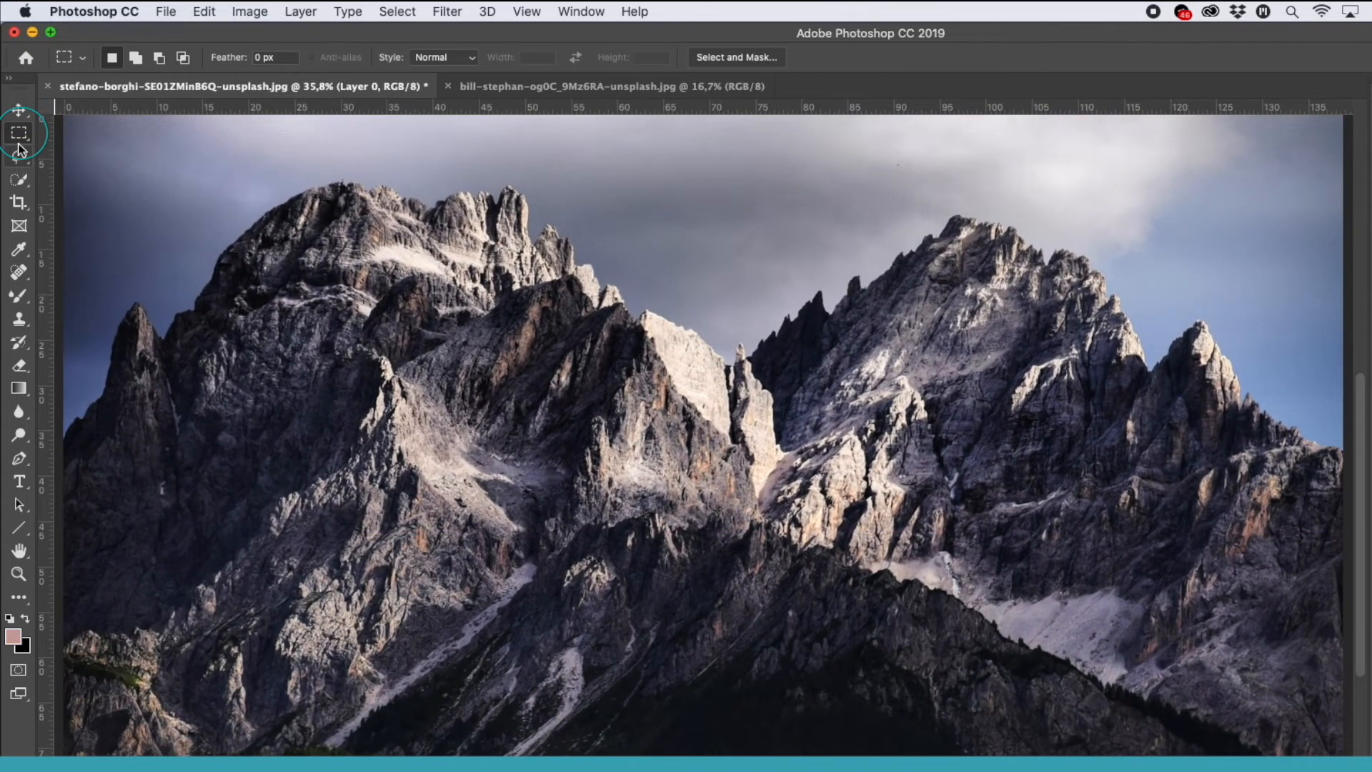
drag(84, 151, 681, 598)
click(18, 180)
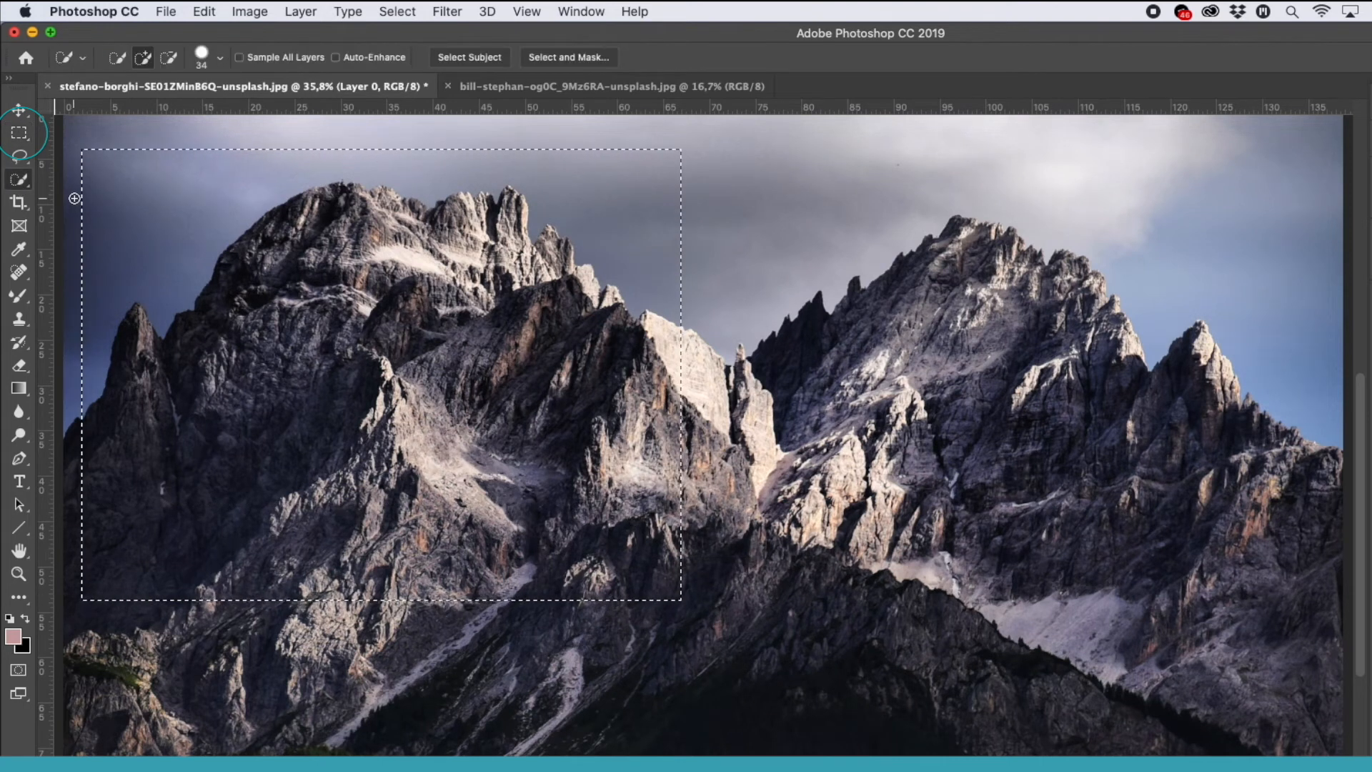
click(19, 109)
click(19, 132)
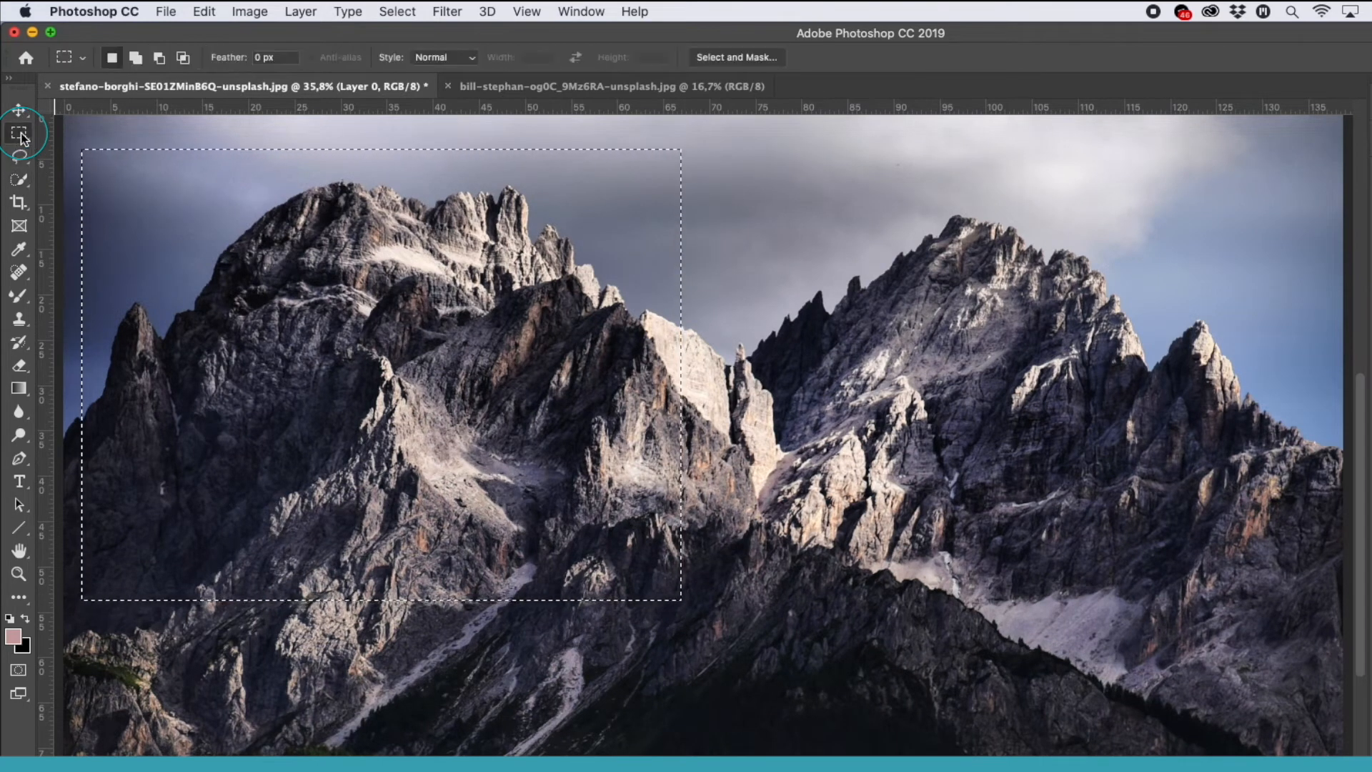
click(100, 178)
- Mark part of the left peak with the Quick Selection tool and clear that selection
click(19, 180)
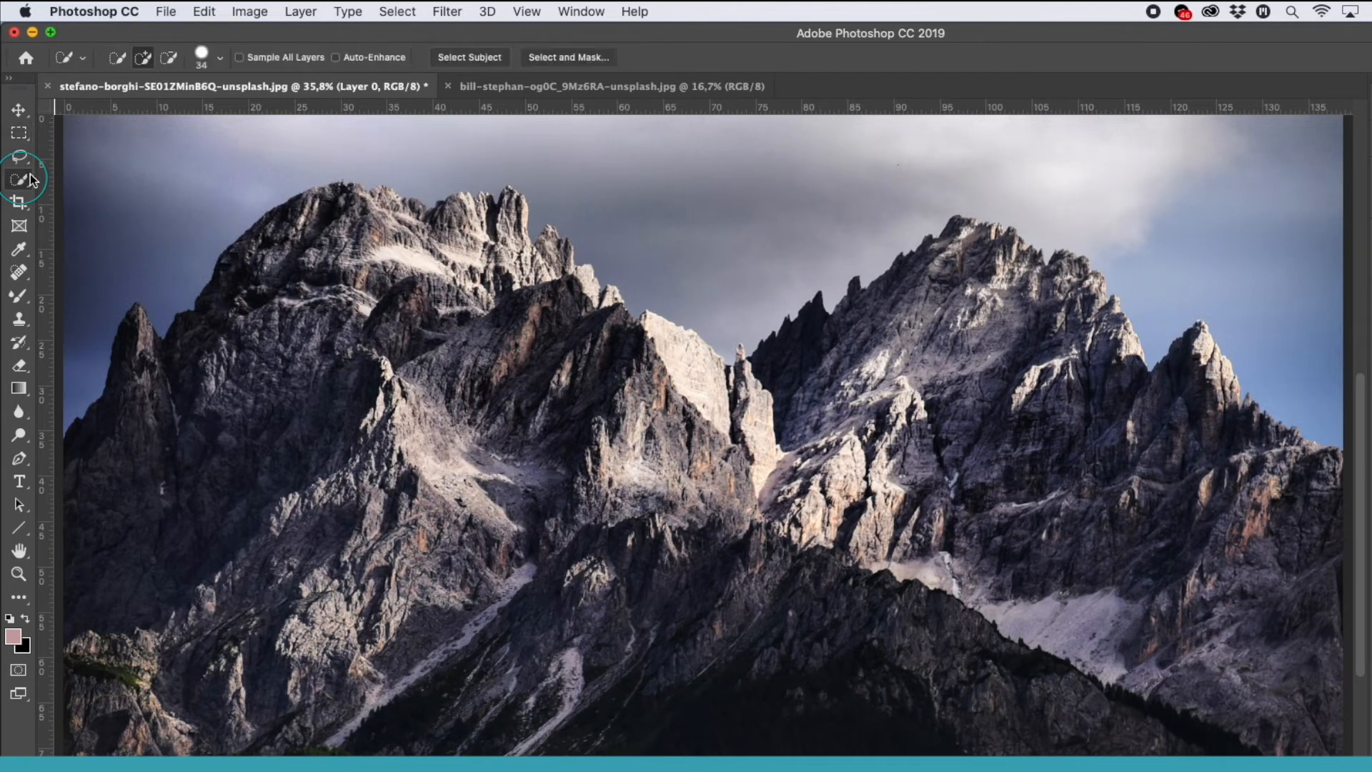
mouse_move(267, 248)
mouse_down()
mouse_move(133, 315)
mouse_move(343, 197)
mouse_move(414, 275)
mouse_move(471, 240)
mouse_move(429, 286)
mouse_move(518, 211)
mouse_move(348, 259)
mouse_up()
key(ctrl+d)
click(18, 133)
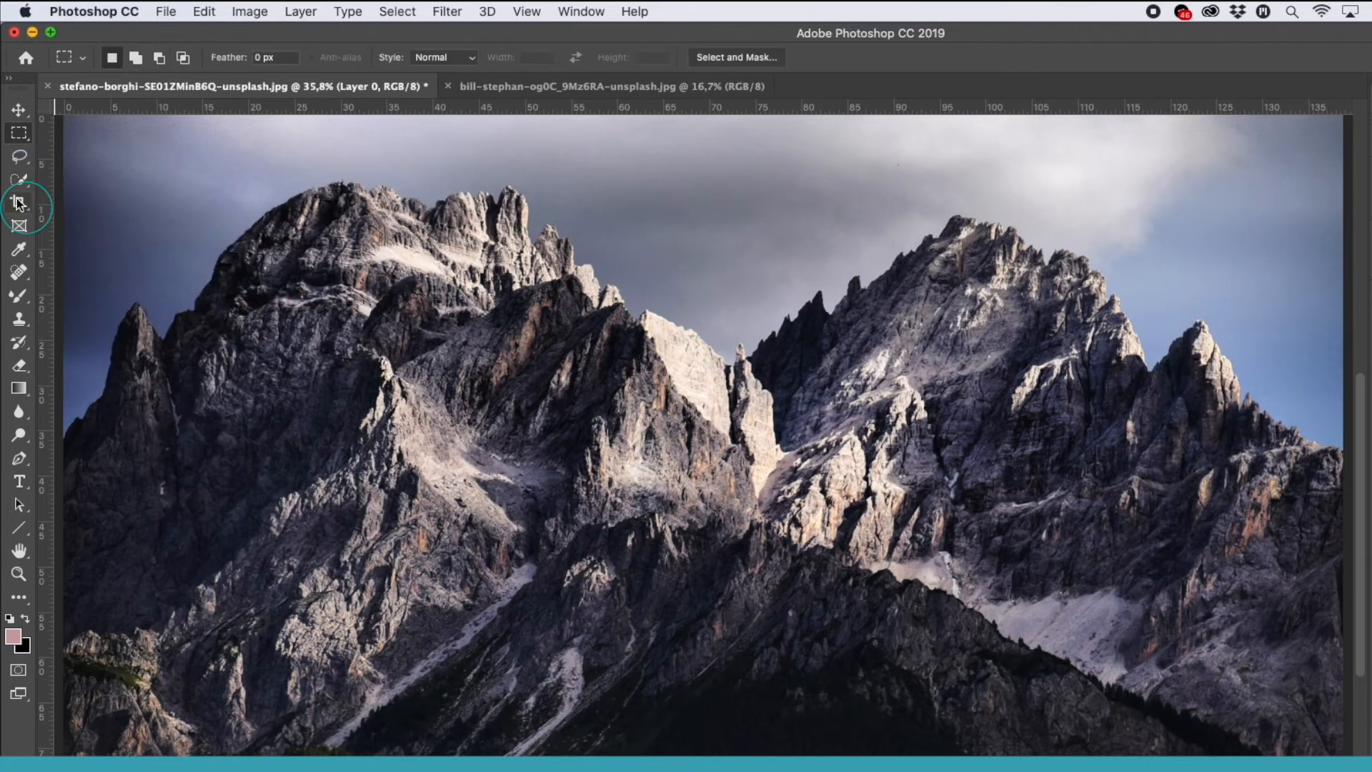
- Crop away the photo's left side and a thin upper strip, keeping the right peak
click(19, 203)
drag(62, 118, 296, 153)
key(Return)
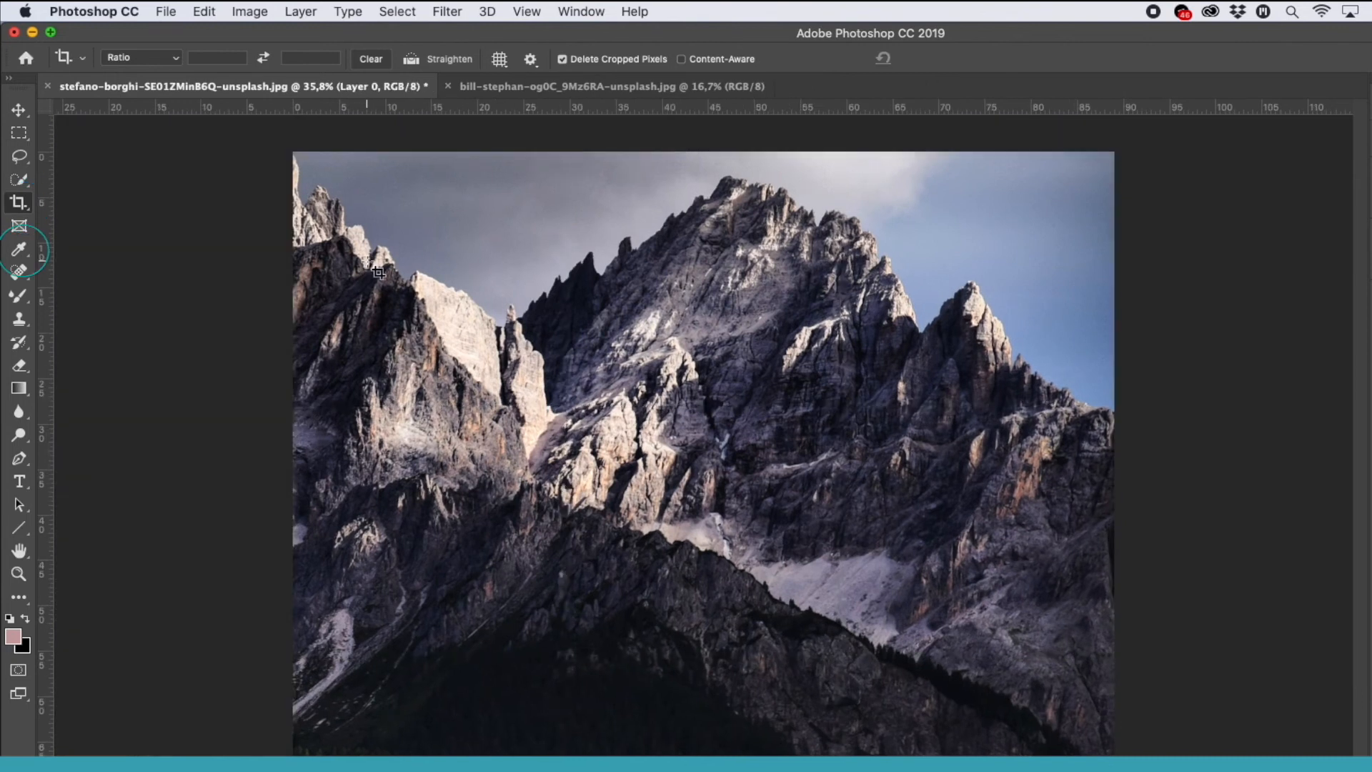
- Sample a dark tone from the mountain rock as the foreground colour with the Eyedropper
click(18, 252)
mouse_move(396, 199)
mouse_down()
mouse_move(444, 291)
mouse_move(352, 392)
mouse_move(308, 378)
mouse_up()
click(19, 272)
click(19, 341)
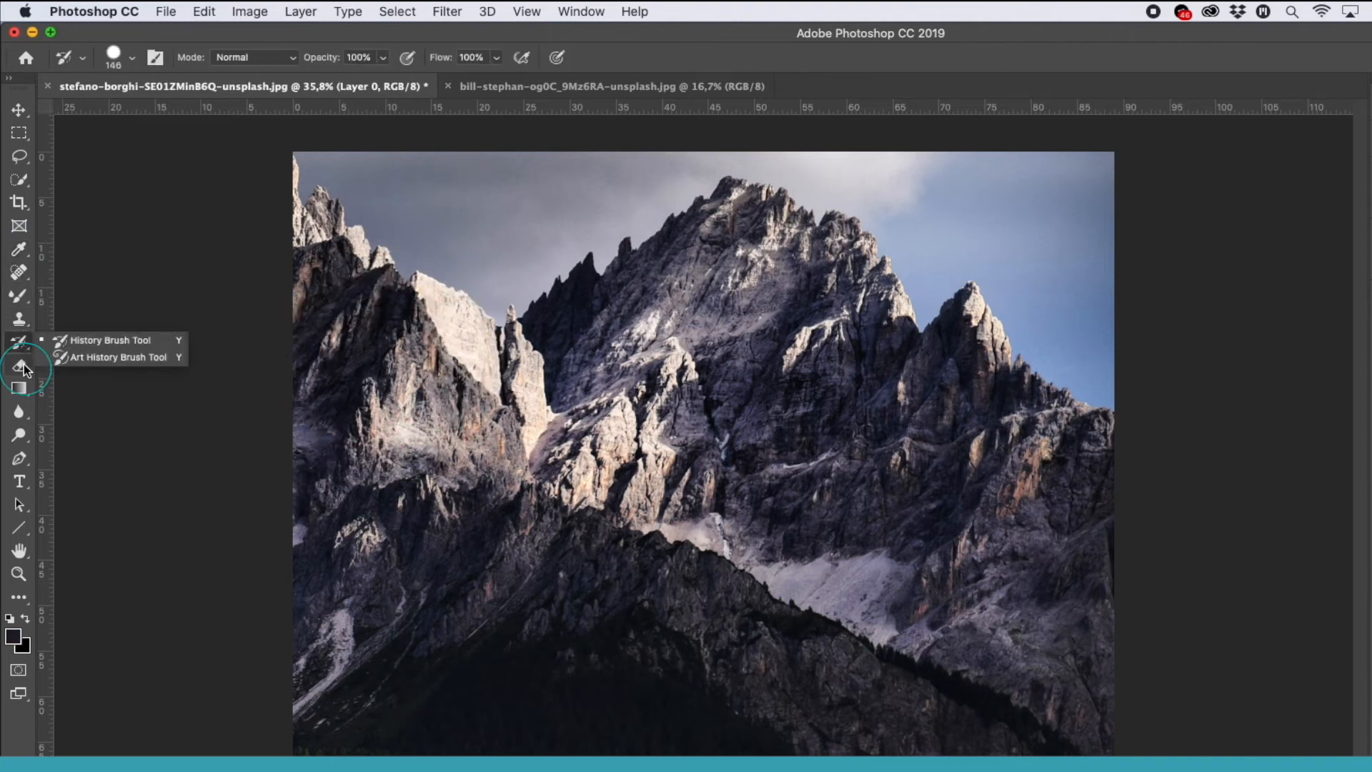
- Erase large patches of sky on both sides of the main peak to transparency with a soft Eraser
click(25, 367)
click(117, 363)
mouse_move(522, 187)
mouse_down()
mouse_move(343, 160)
mouse_move(705, 135)
mouse_move(459, 205)
mouse_move(504, 267)
mouse_move(643, 222)
mouse_up()
mouse_move(929, 161)
mouse_down()
mouse_move(1104, 190)
mouse_move(1087, 281)
mouse_up()
- Apply a dark transparent gradient from the photo's lower-left corner, and light pink (RGB 240, 191, 192) ones from both lower corners
click(19, 388)
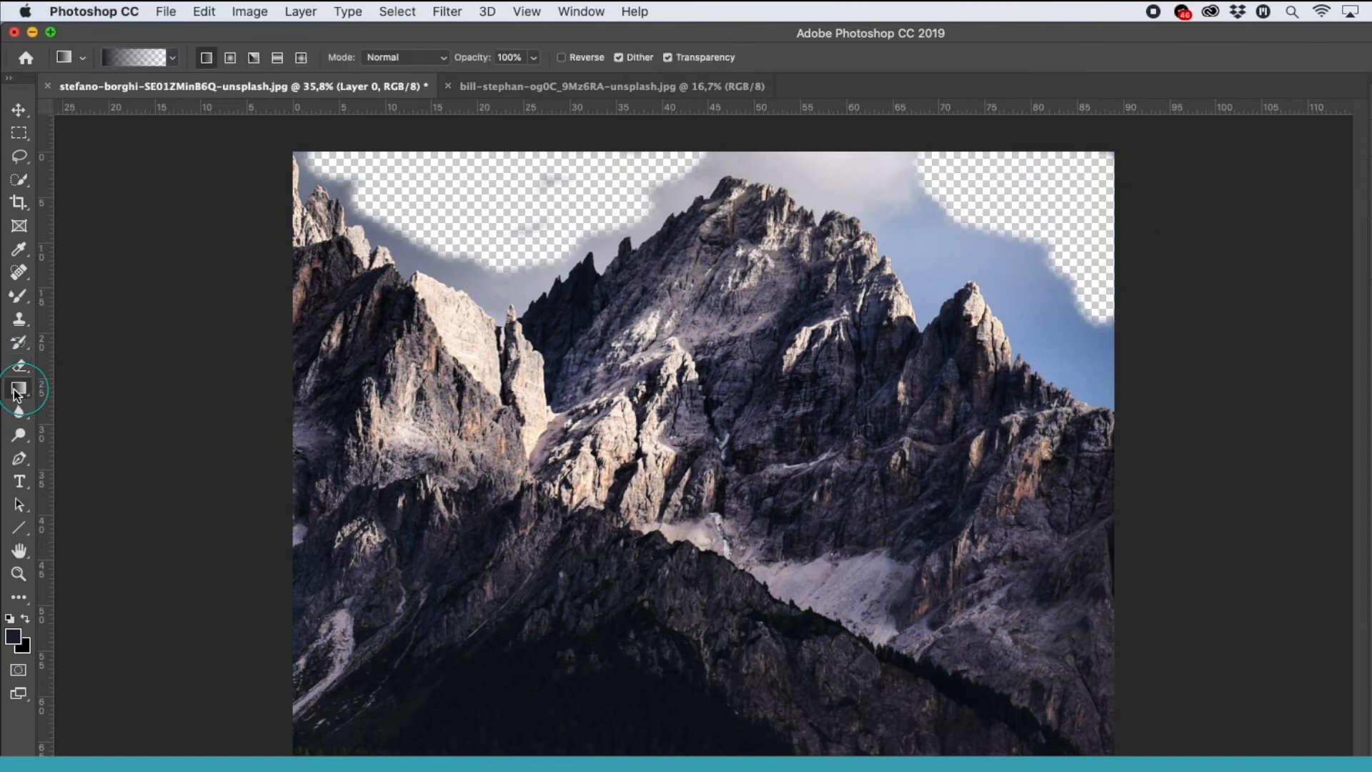
drag(153, 754, 581, 461)
click(13, 636)
mouse_move(915, 239)
mouse_down()
mouse_move(897, 191)
mouse_move(1045, 190)
mouse_up()
click(1071, 194)
click(1006, 238)
click(1245, 171)
drag(975, 756, 890, 706)
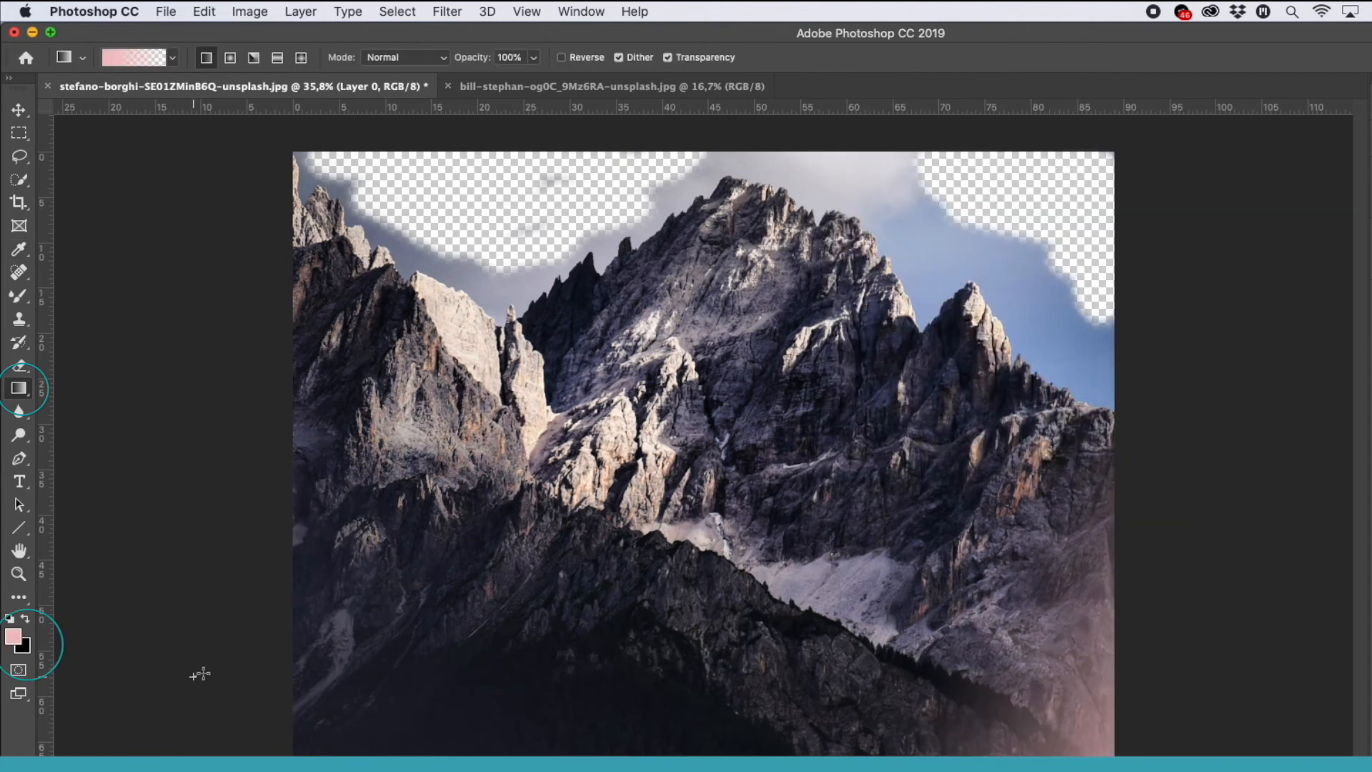
drag(193, 674, 500, 654)
- Add the text "Viaja a la naturaleza" over the mountain and set its size to 200 pt
click(19, 481)
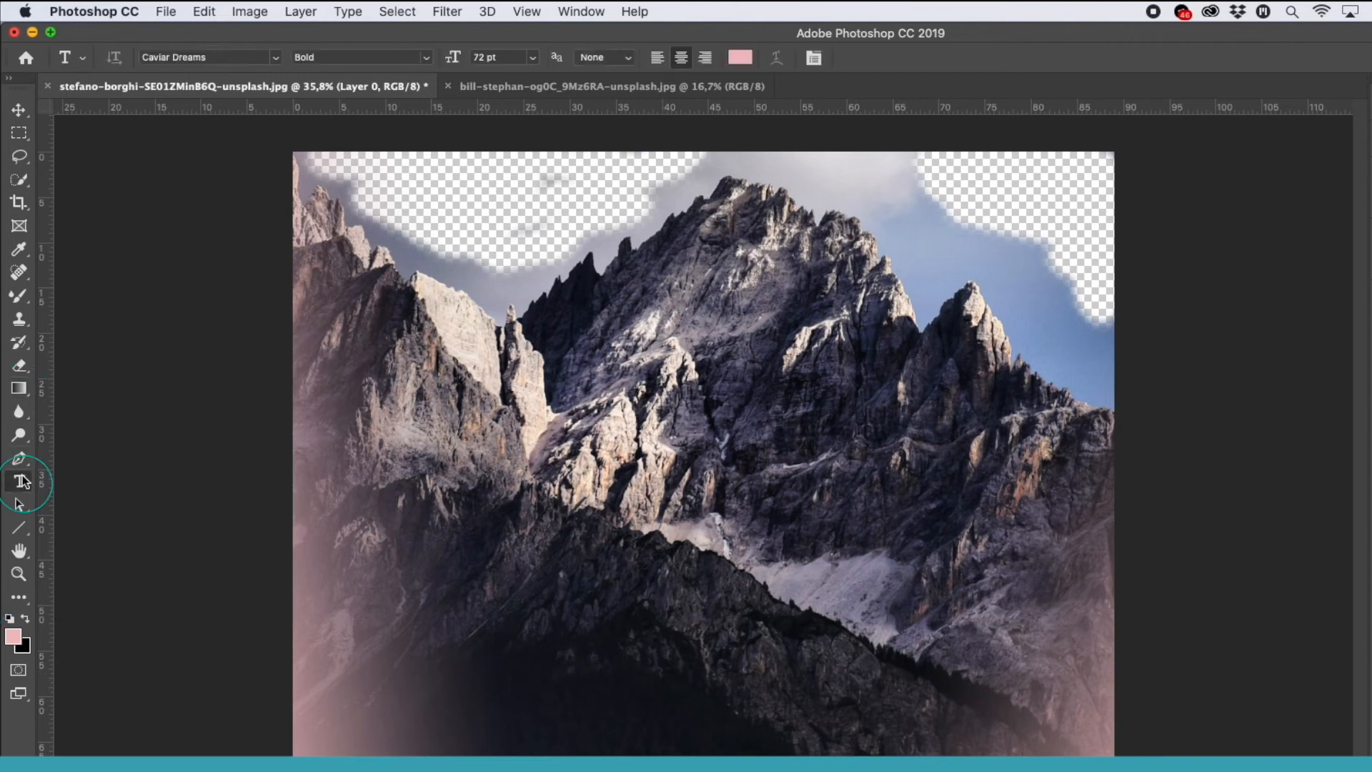
click(538, 430)
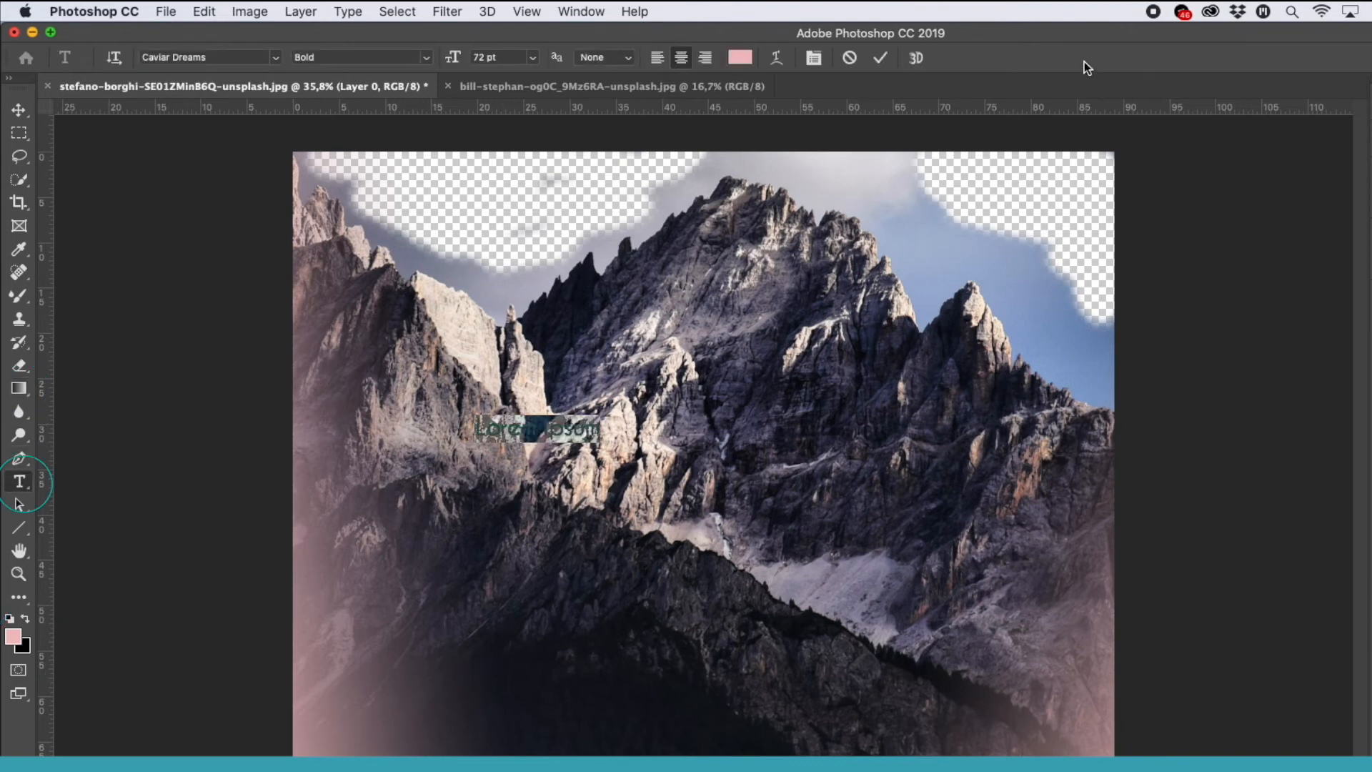
text(Viaja a la naturaleza)
key(super+a)
click(483, 58)
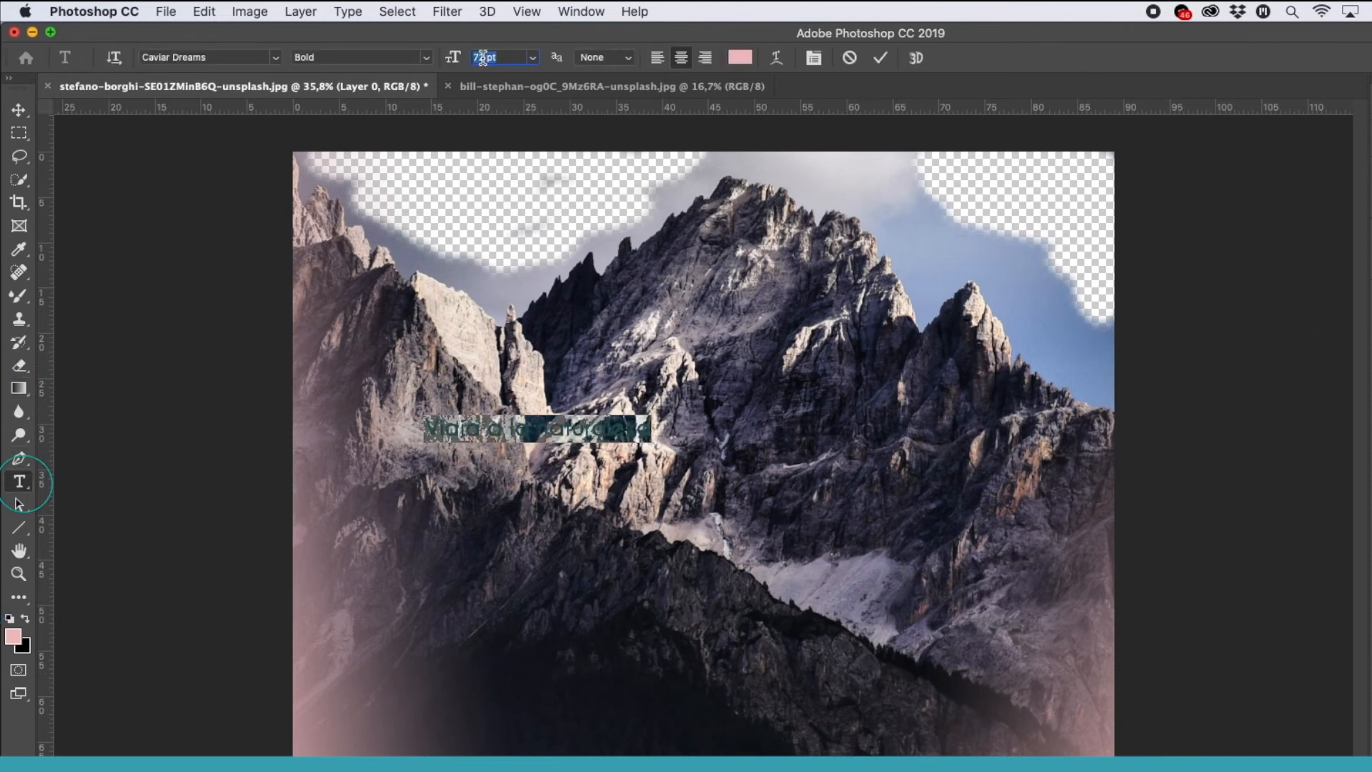
text(200)
key(Return)
- Break the text into two lines before "naturaleza" and move it up over the main peak's summit
click(19, 109)
drag(308, 372, 443, 366)
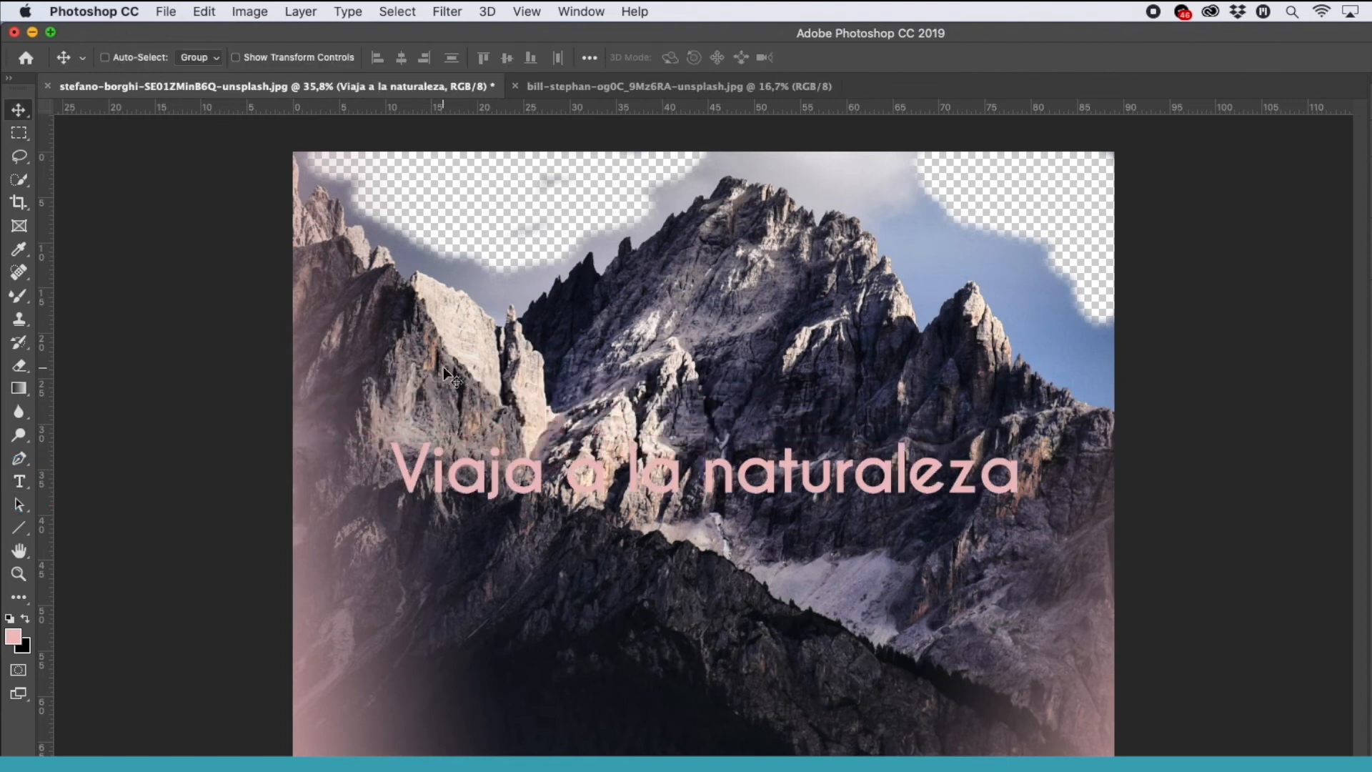
double_click(709, 468)
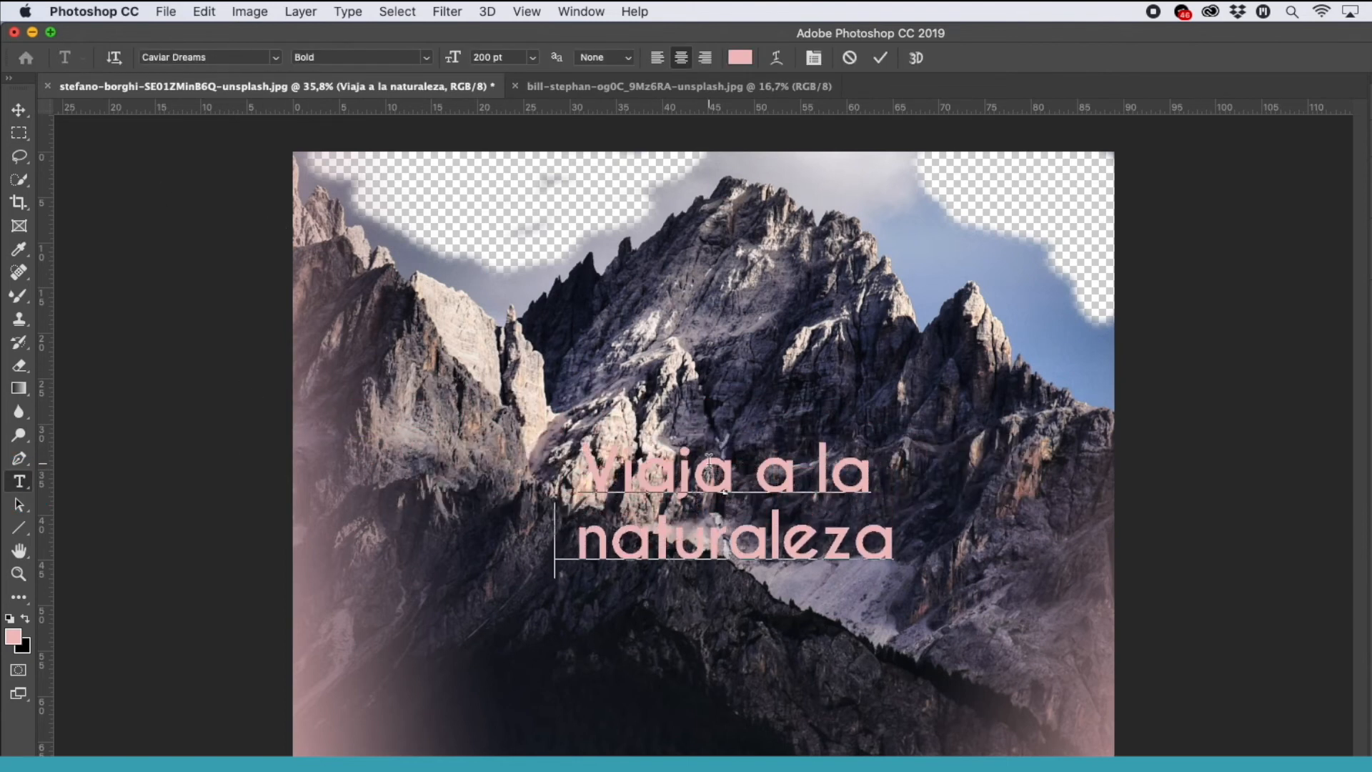
click(20, 109)
drag(771, 457, 854, 251)
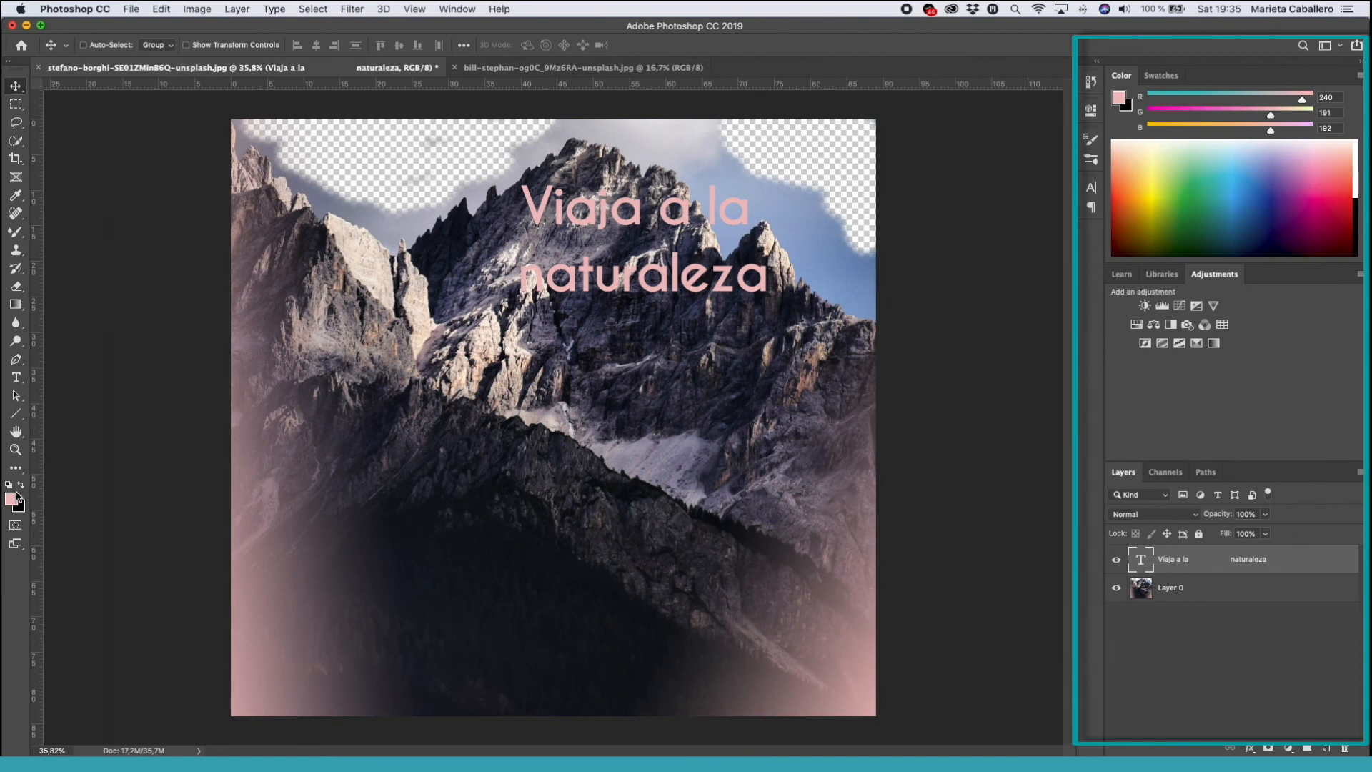